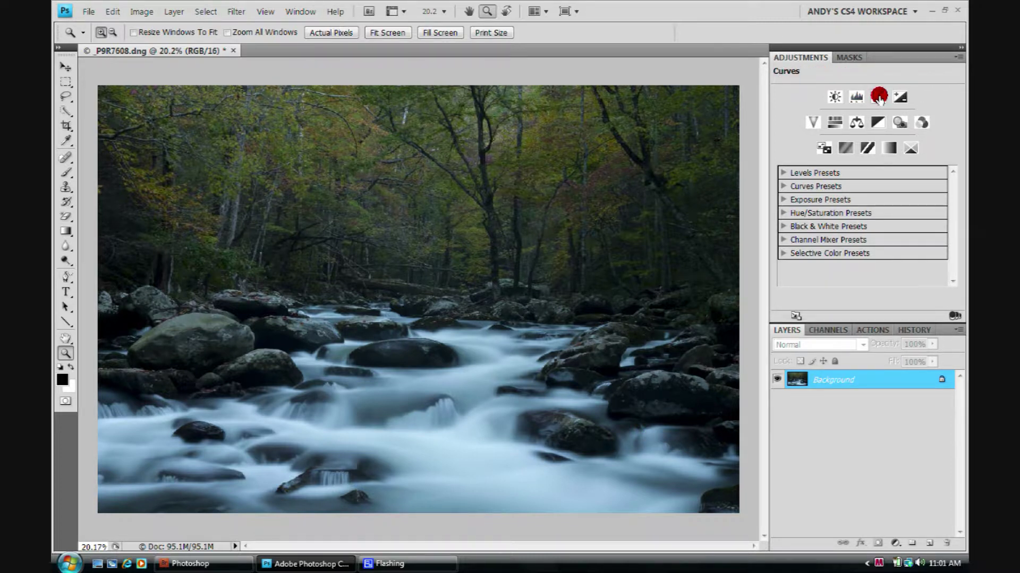
# Step: Add a Curves adjustment layer above the Background photo of the stream
pyautogui.click(879, 97)
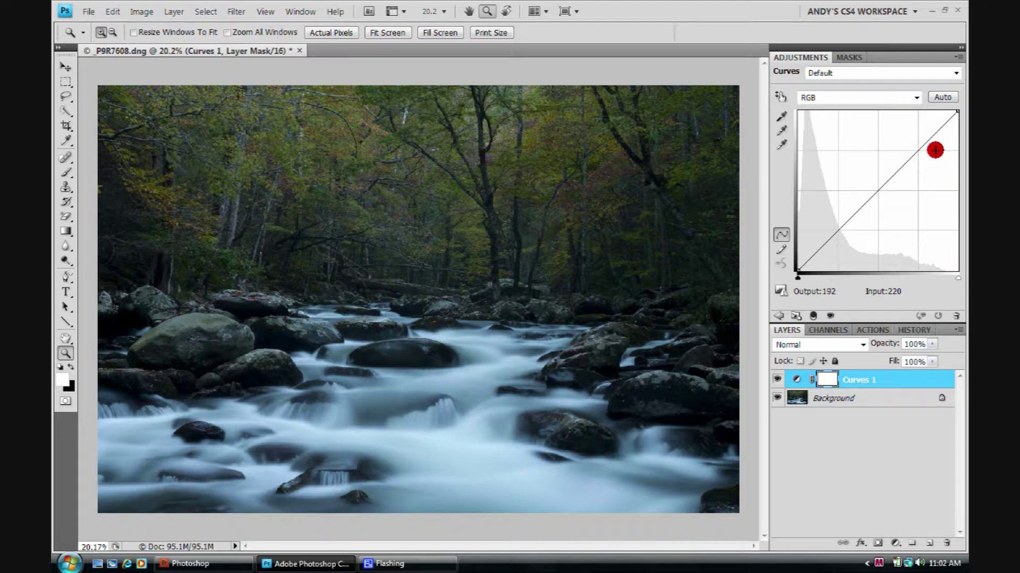
# Step: Try the Color Negative, Cross Process and Negative curve presets on the photo
pyautogui.click(954, 70)
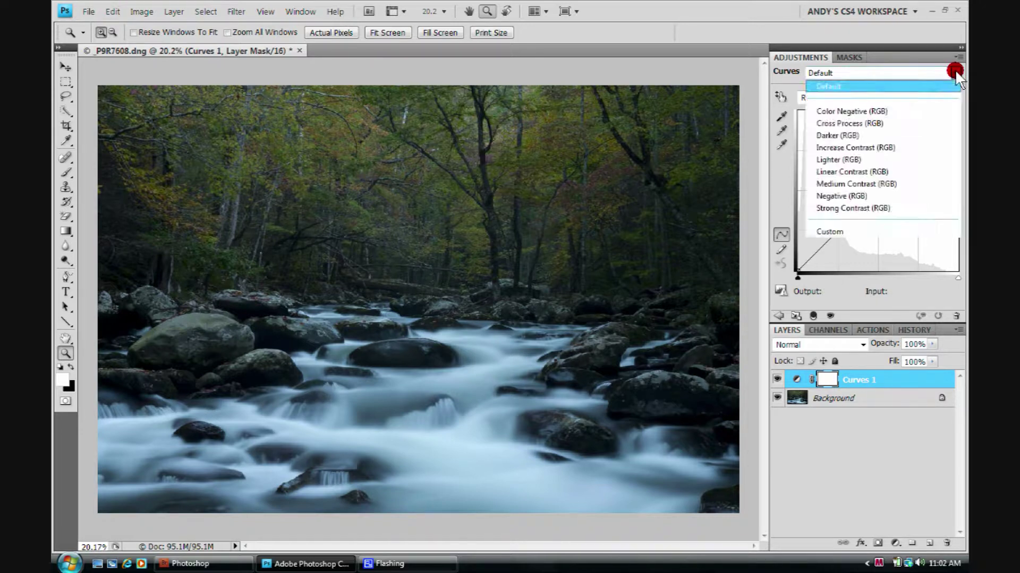
pyautogui.click(881, 108)
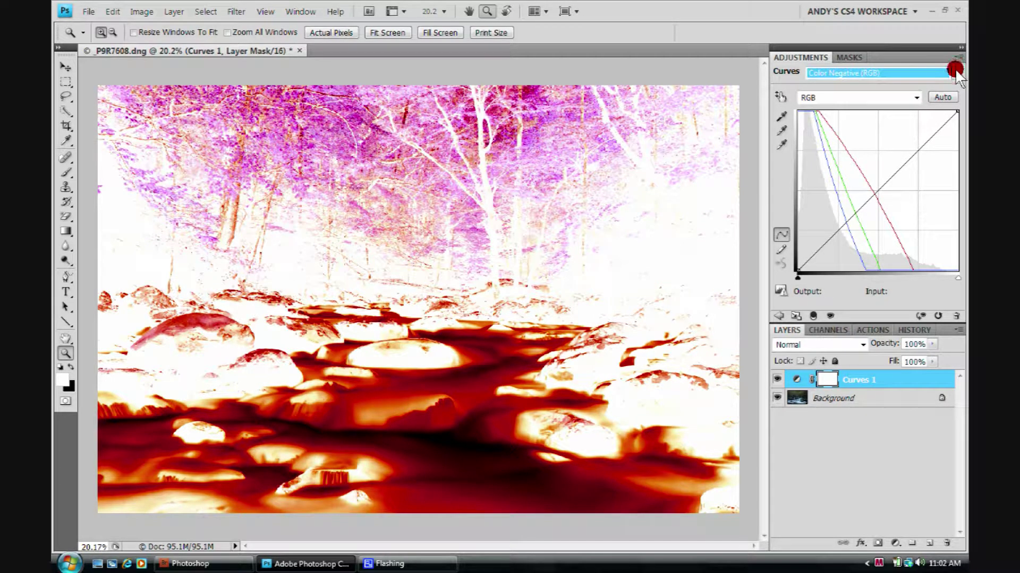
pyautogui.click(955, 71)
pyautogui.click(869, 123)
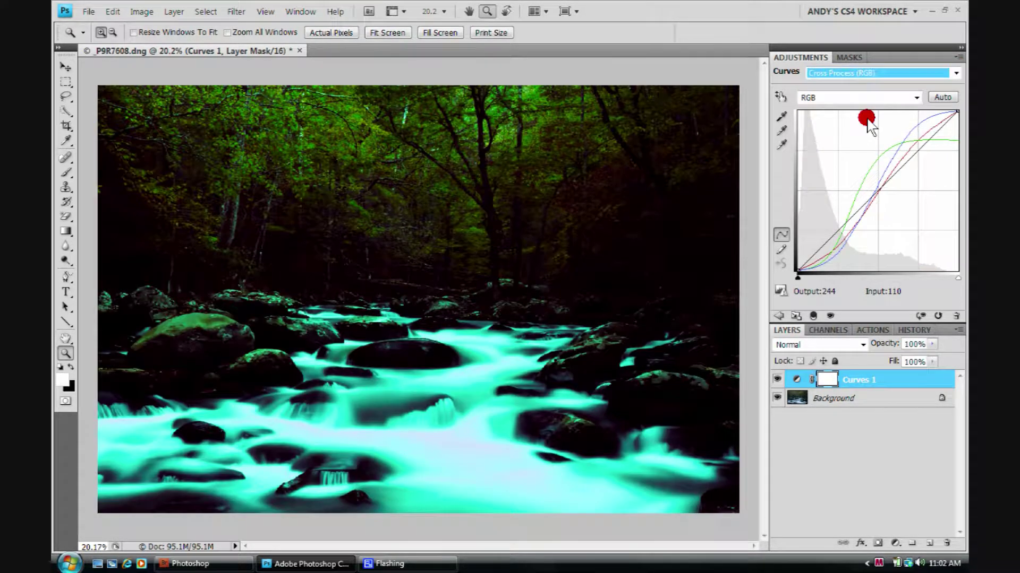
pyautogui.click(955, 72)
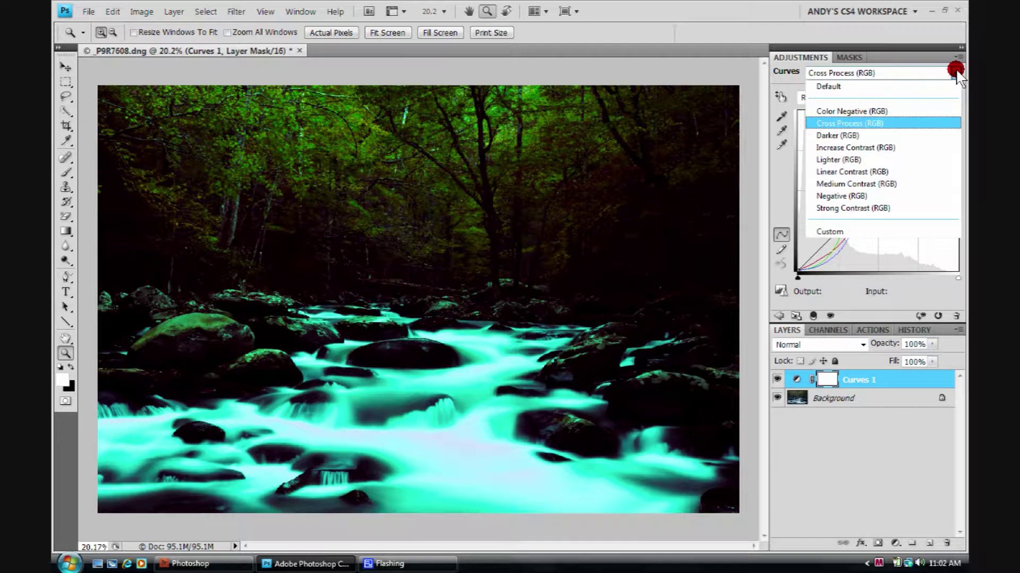
pyautogui.click(875, 194)
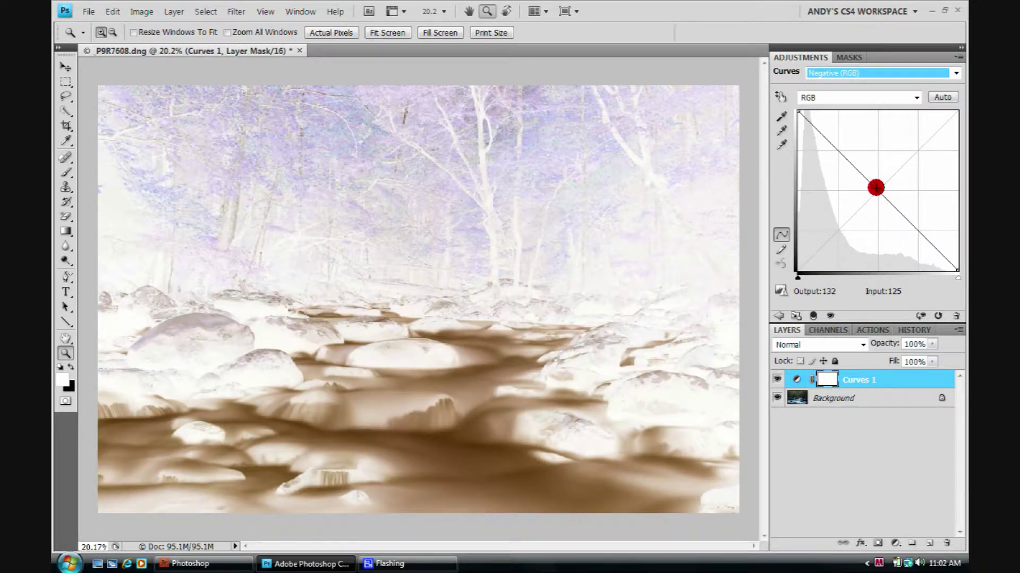
# Step: Try the Linear Contrast, Lighter and Strong Contrast curve presets, and reset the curve to Default
pyautogui.click(955, 73)
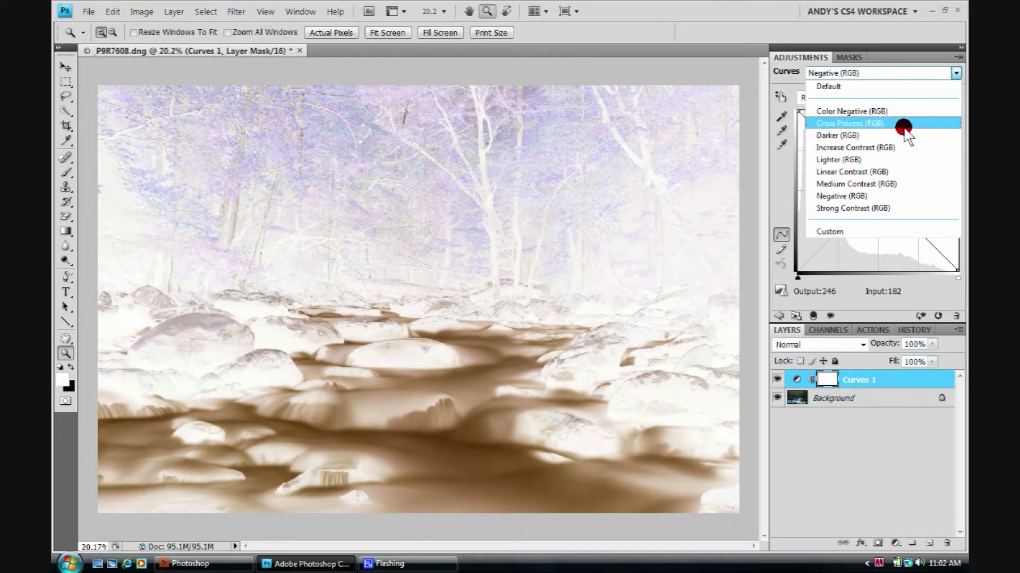
pyautogui.click(867, 169)
pyautogui.click(951, 73)
pyautogui.click(861, 156)
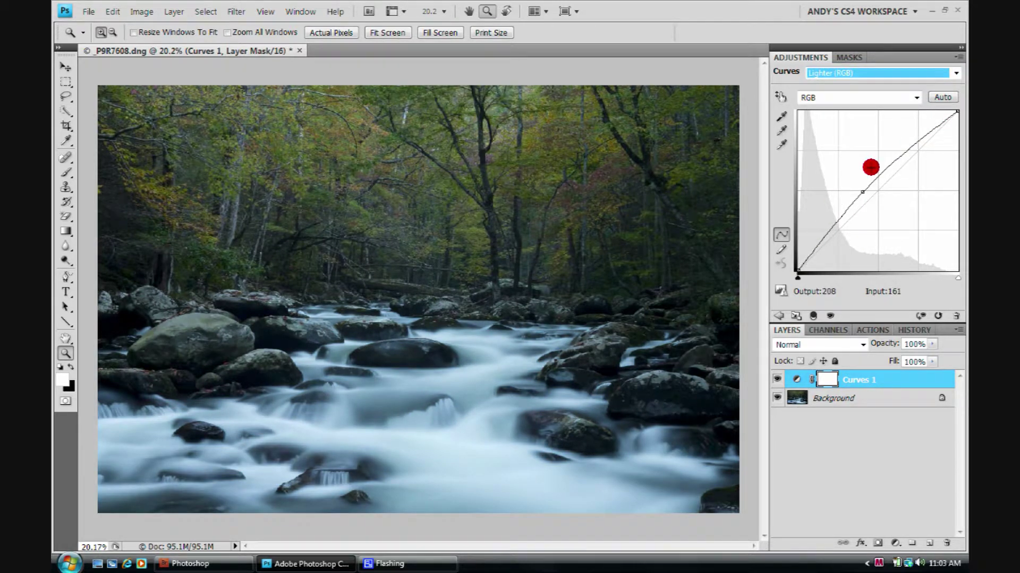
pyautogui.click(953, 72)
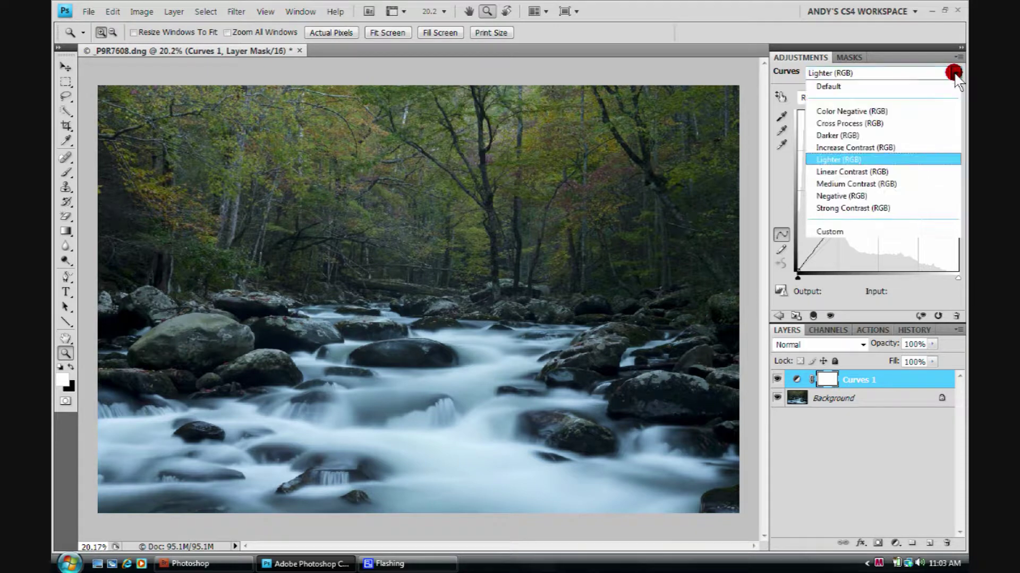
pyautogui.click(866, 209)
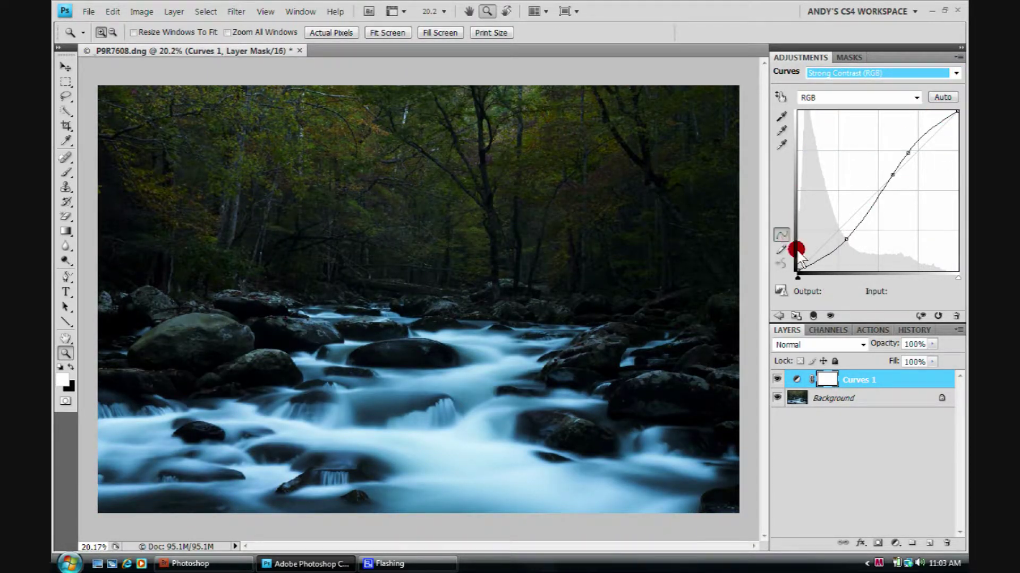
pyautogui.click(938, 316)
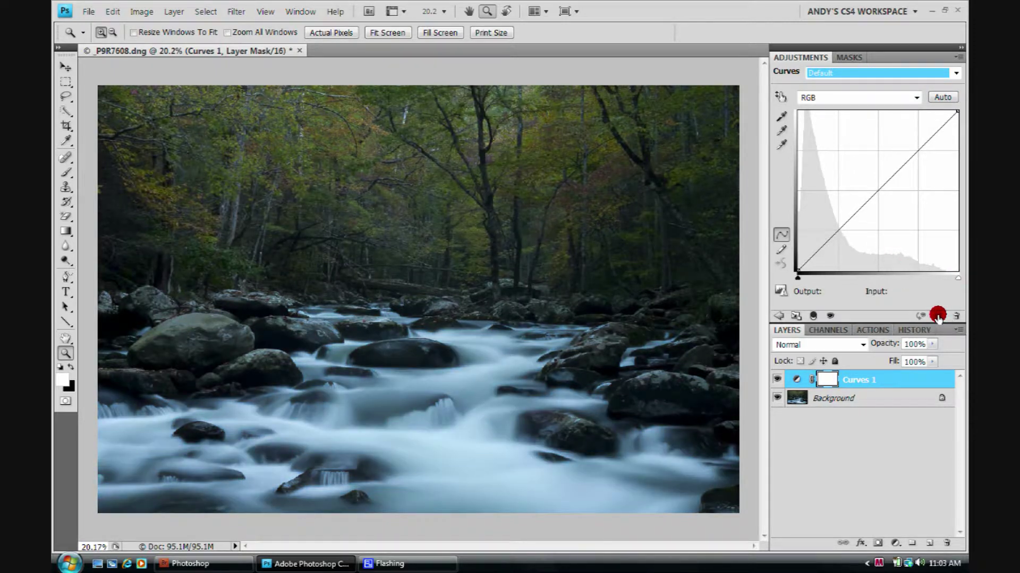
# Step: Try the automatic curve correction on the photo and reset the adjustment to Default
pyautogui.click(947, 97)
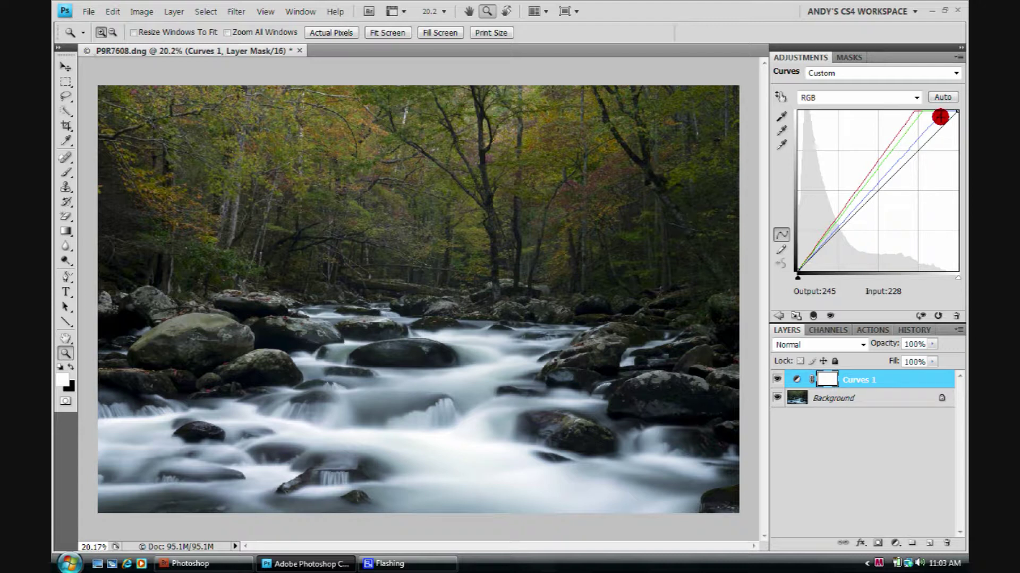
pyautogui.click(936, 316)
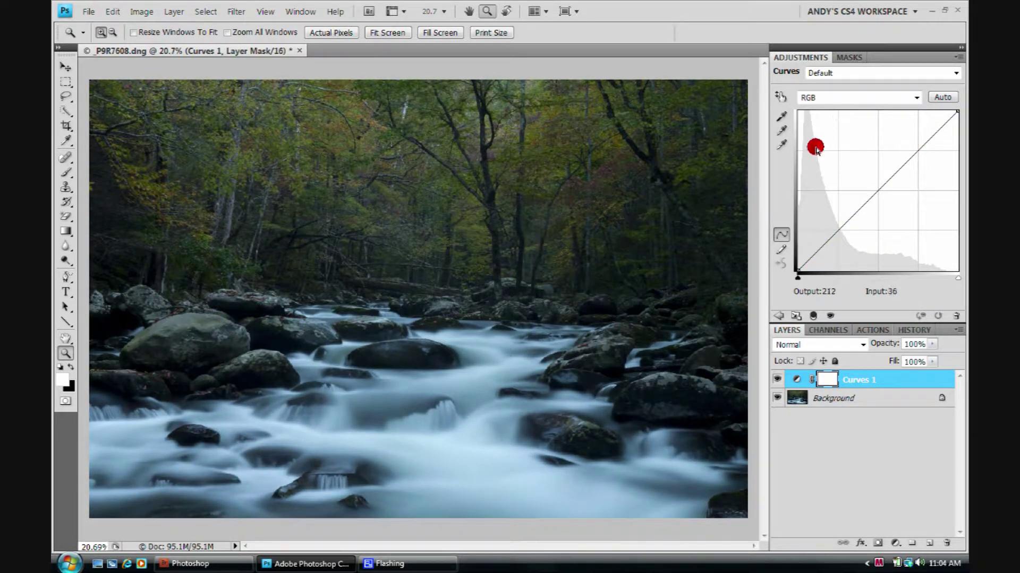
# Step: Toggle the curve graph between its coarse and detailed grids, ending on the detailed grid
pyautogui.keyDown('alt'); pyautogui.click(894, 200); pyautogui.keyUp('alt')
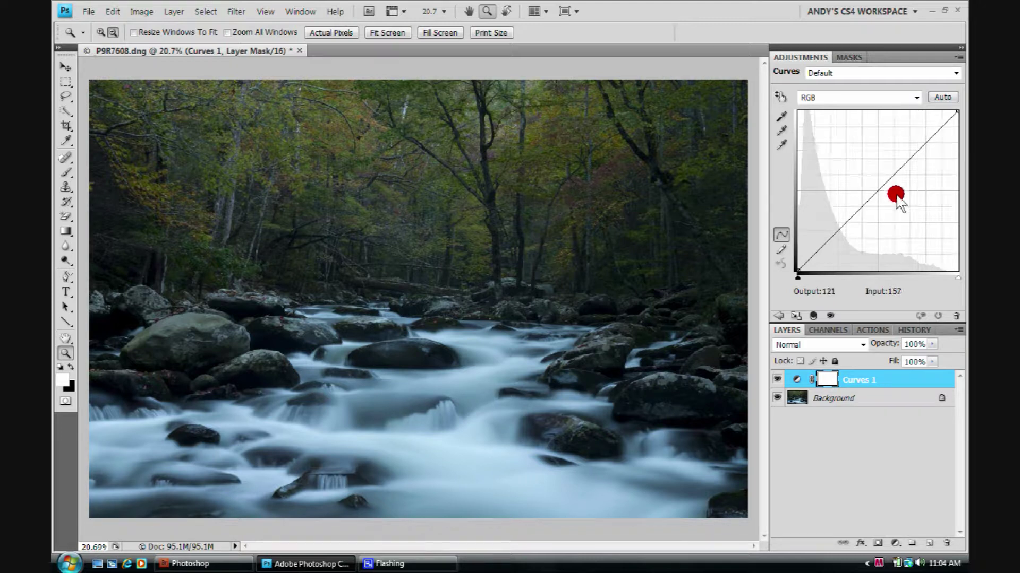
pyautogui.keyDown('alt'); pyautogui.click(903, 198); pyautogui.keyUp('alt')
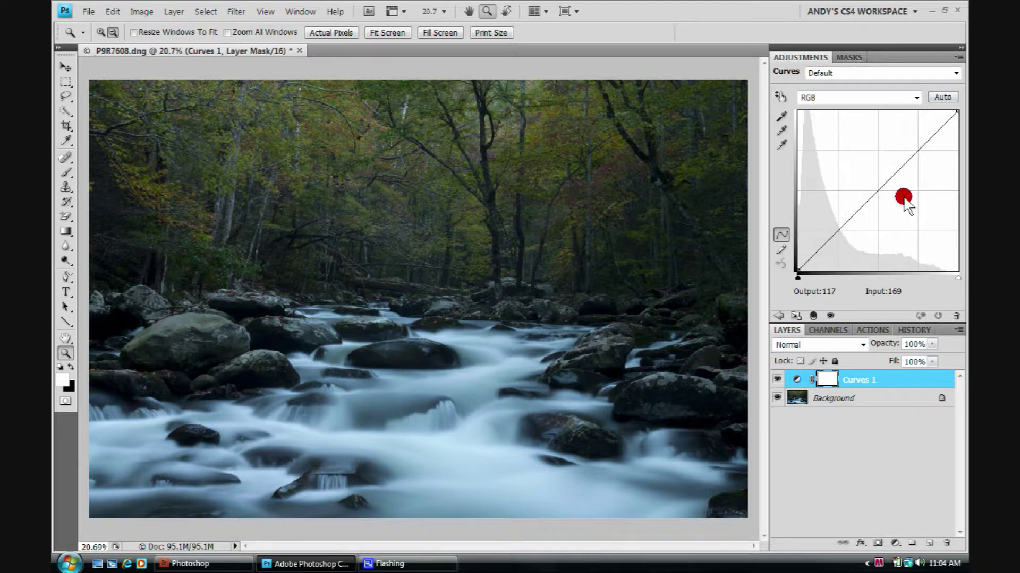
pyautogui.keyDown('alt'); pyautogui.click(899, 202); pyautogui.keyUp('alt')
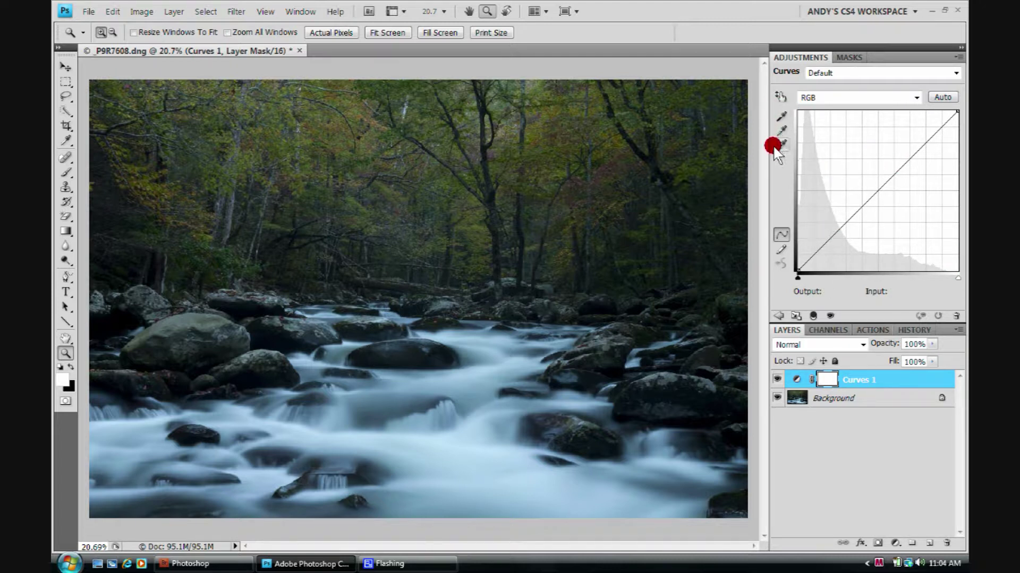
# Step: Try setting the black point by sampling the water beside the mid-stream rocks, and reset the curve
pyautogui.click(782, 114)
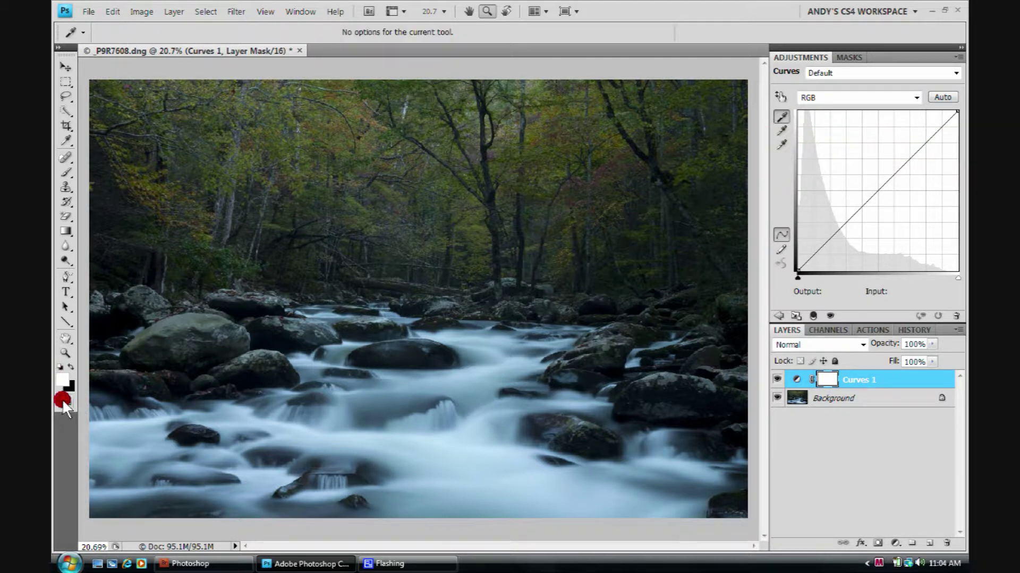
pyautogui.moveTo(106, 320); pyautogui.dragTo(202, 259)
pyautogui.click(518, 358)
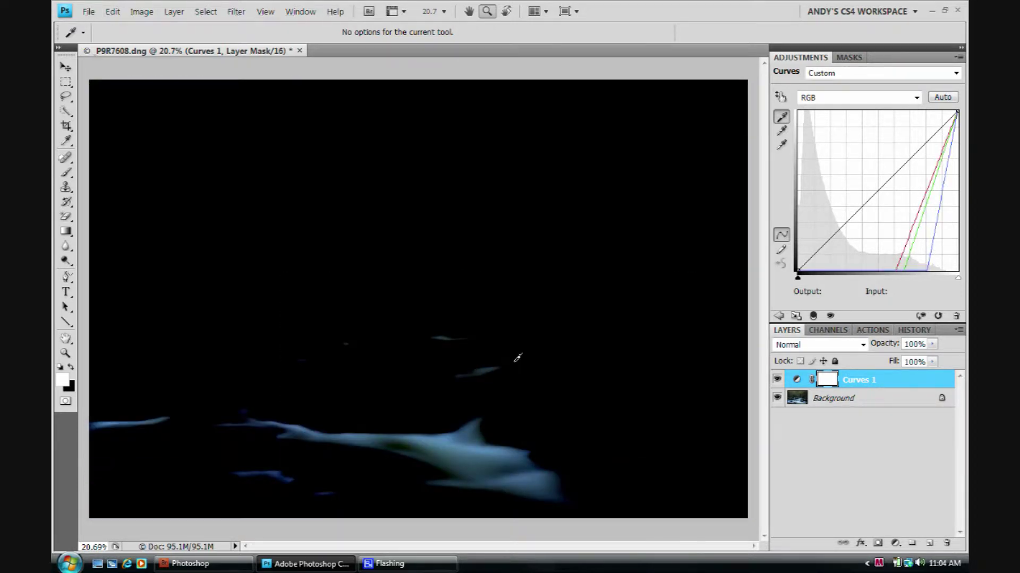
pyautogui.click(518, 358)
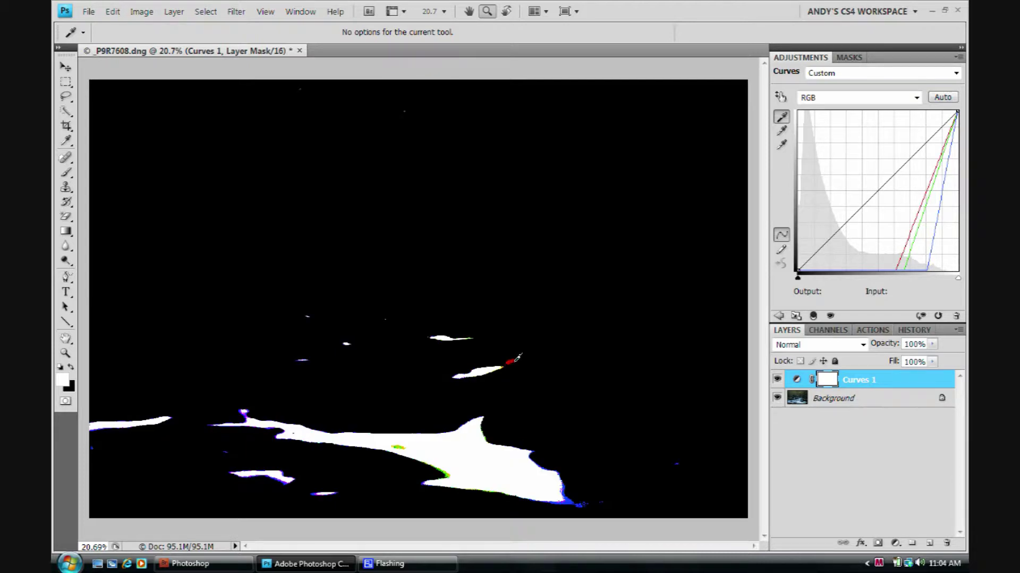
pyautogui.click(937, 315)
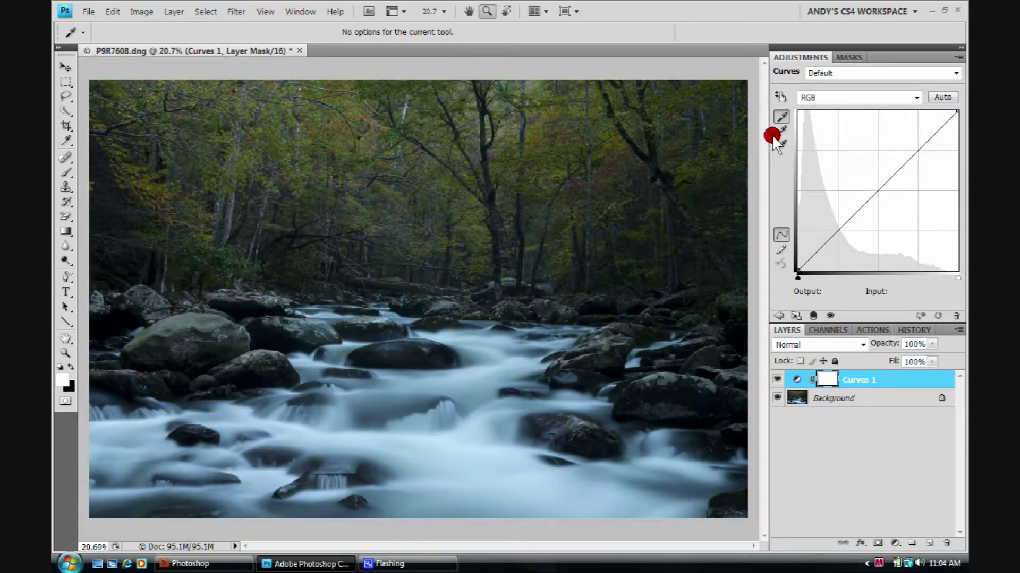
# Step: Neutralize the photo's color cast by sampling the large mossy boulder as the gray point
pyautogui.click(786, 129)
pyautogui.click(234, 329)
pyautogui.click(225, 335)
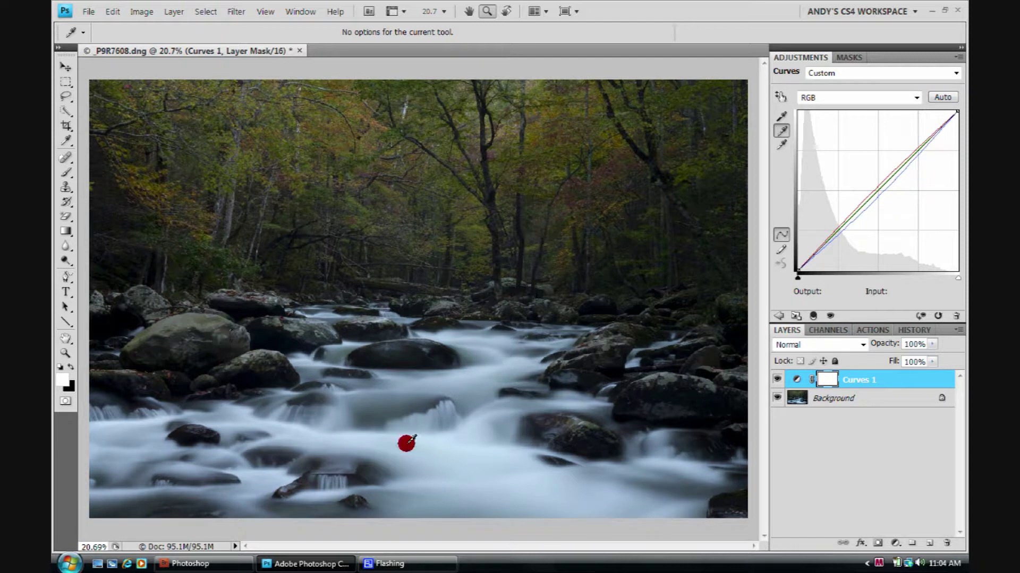
# Step: Set the white point by sampling the brightest water in the foreground of the stream
pyautogui.click(781, 143)
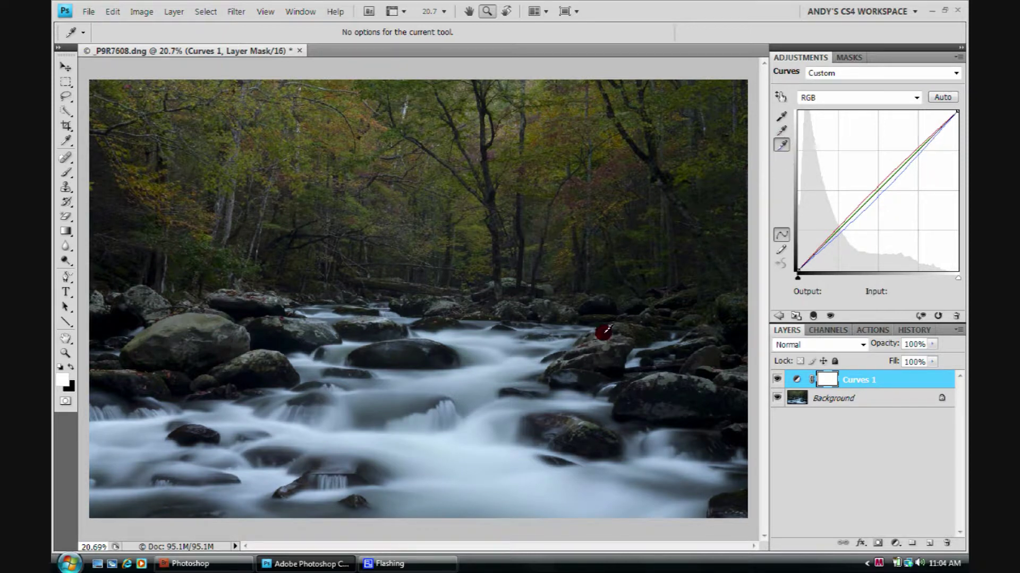
pyautogui.click(450, 439)
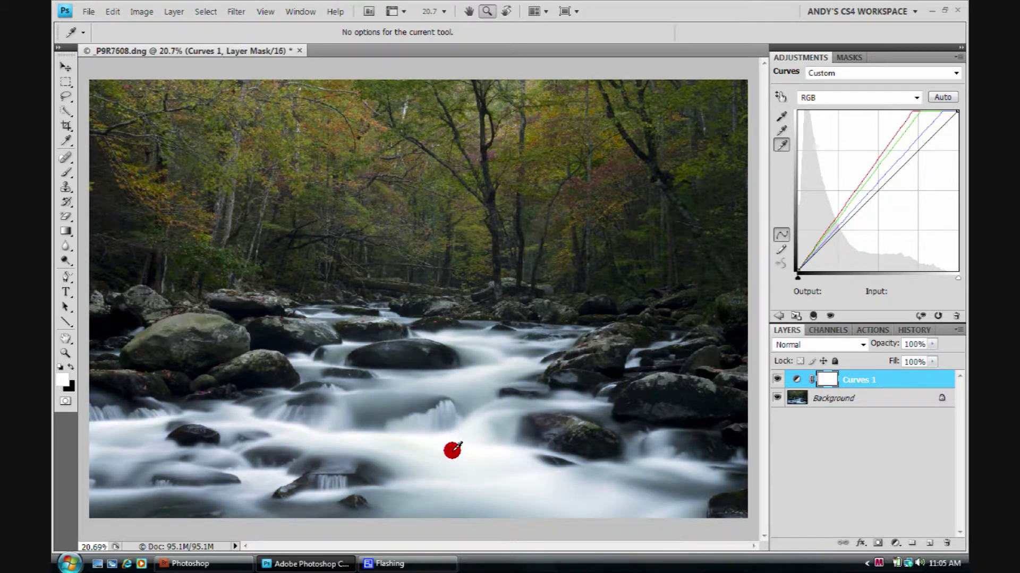
pyautogui.press('alt')
pyautogui.keyDown('alt'); pyautogui.click(449, 437); pyautogui.keyUp('alt')
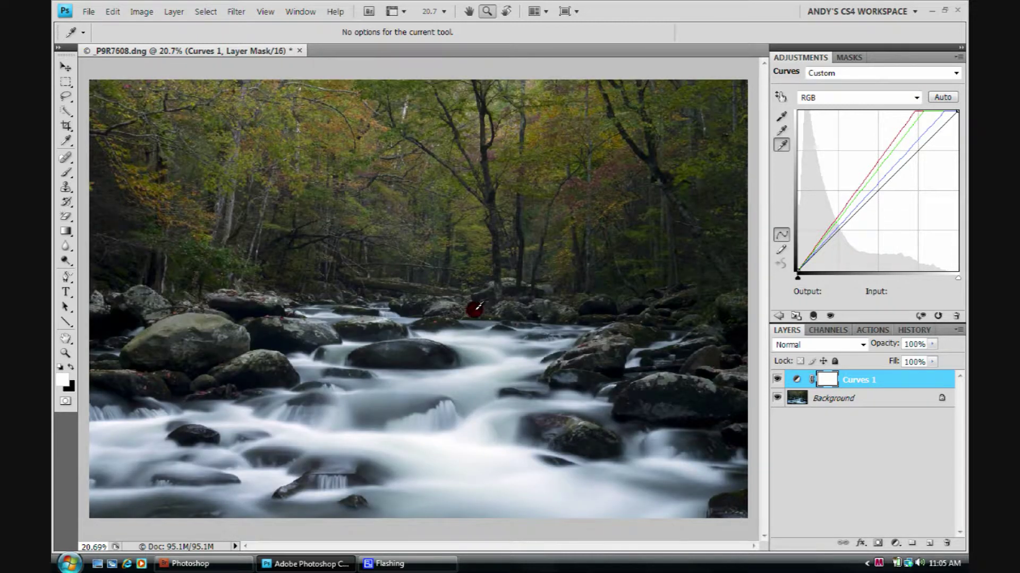
# Step: Set the eyedropper's sample size to 3 by 3 Average and reset the curve to Default
pyautogui.rightClick(478, 301)
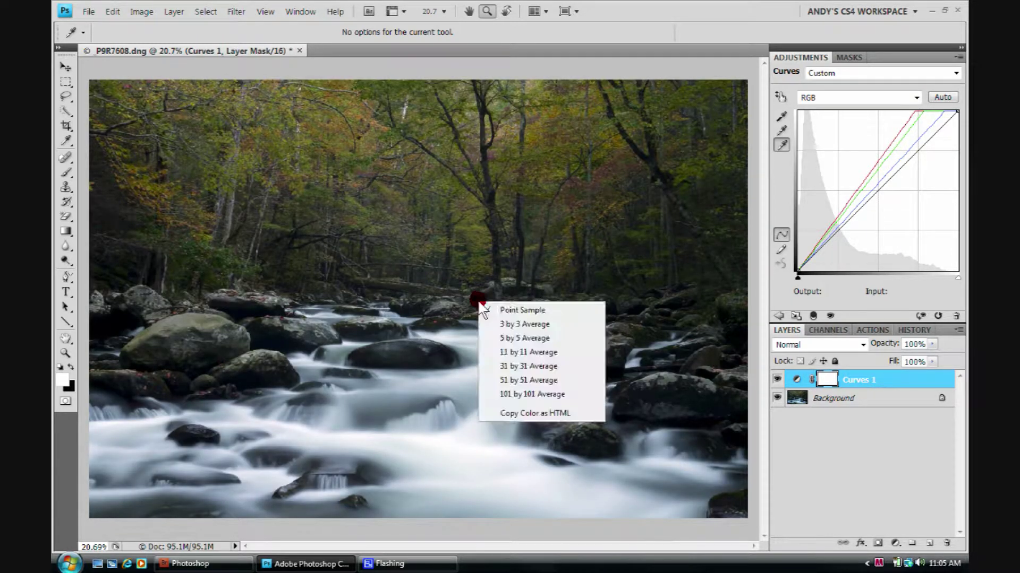
pyautogui.click(530, 324)
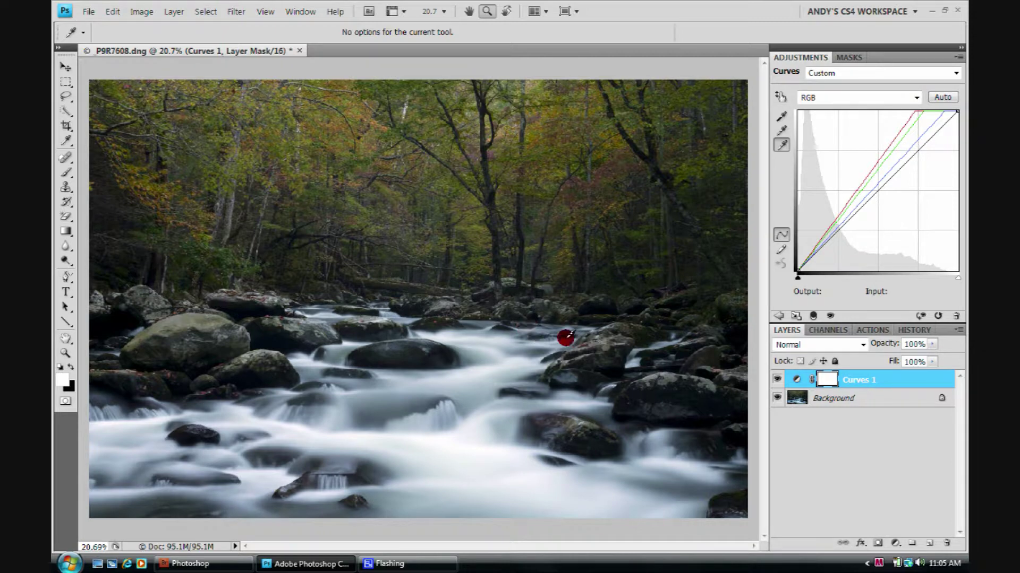
pyautogui.click(936, 316)
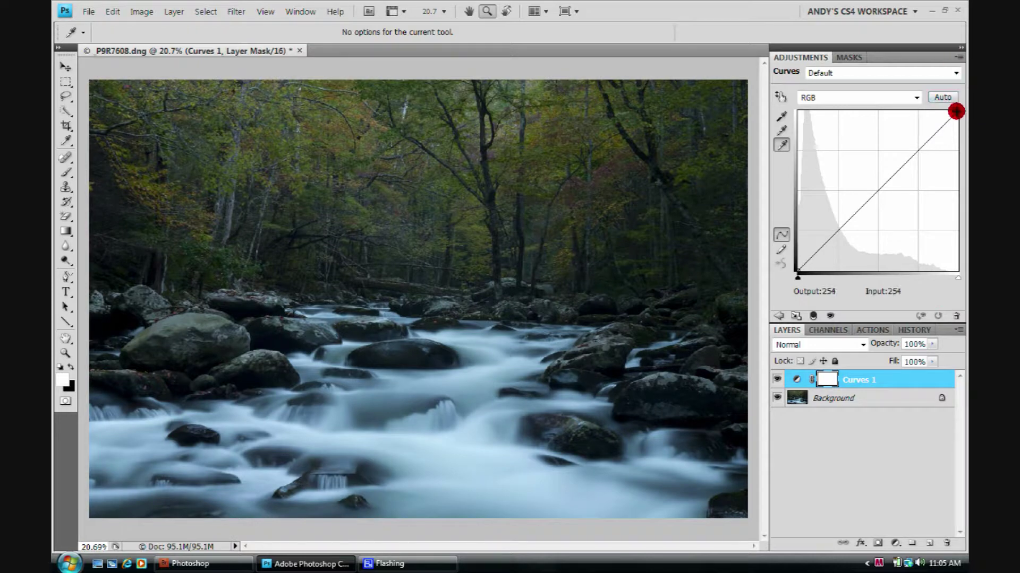
# Step: Try moving the curve's white endpoint inward to about input 226, and return it to input 255
pyautogui.moveTo(956, 110)
pyautogui.mouseDown()
pyautogui.moveTo(928, 104)
pyautogui.moveTo(964, 101)
pyautogui.moveTo(943, 101)
pyautogui.mouseUp()
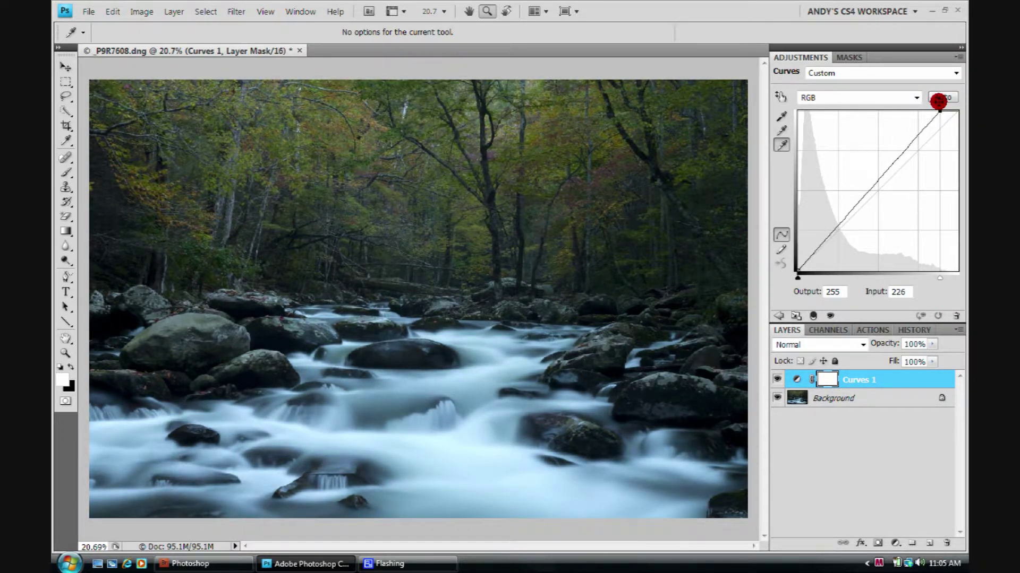
pyautogui.moveTo(793, 273)
pyautogui.mouseDown()
pyautogui.moveTo(813, 276)
pyautogui.moveTo(786, 273)
pyautogui.mouseUp()
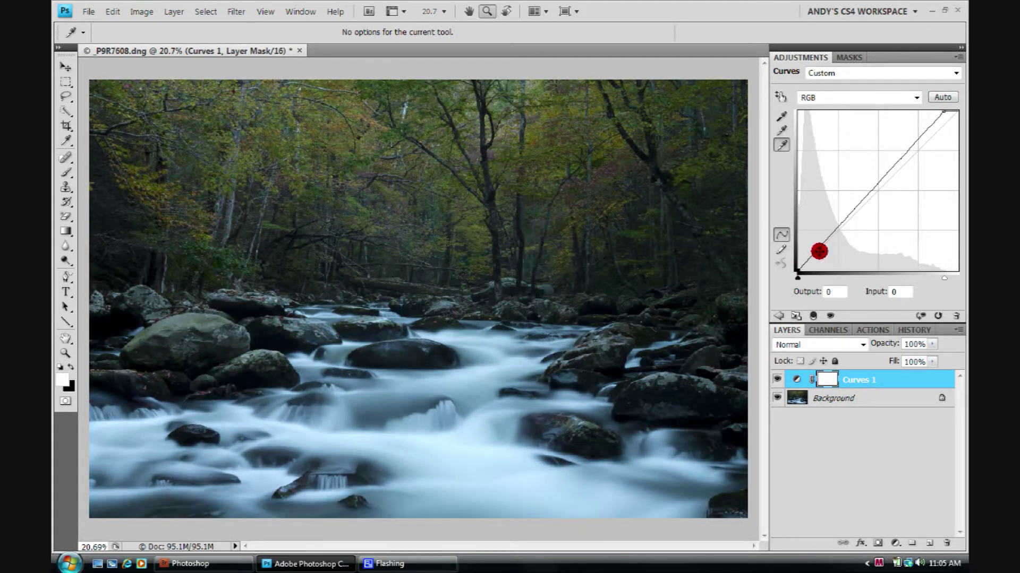
pyautogui.moveTo(943, 111); pyautogui.dragTo(962, 118)
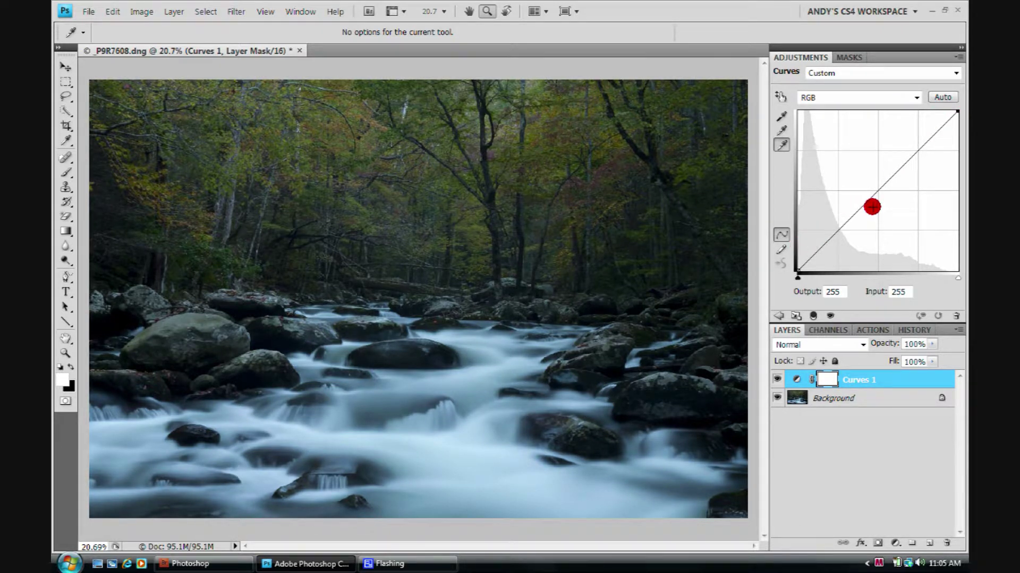
# Step: Draw a raised highlight section on the upper part of the curve freehand with the pencil, and smooth it
pyautogui.click(781, 249)
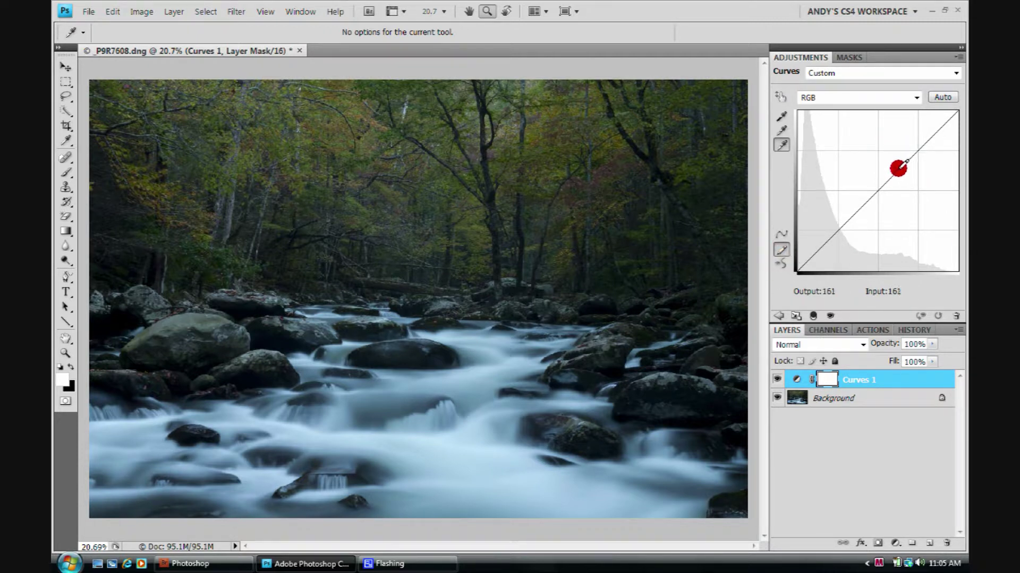
pyautogui.moveTo(899, 155); pyautogui.dragTo(954, 110)
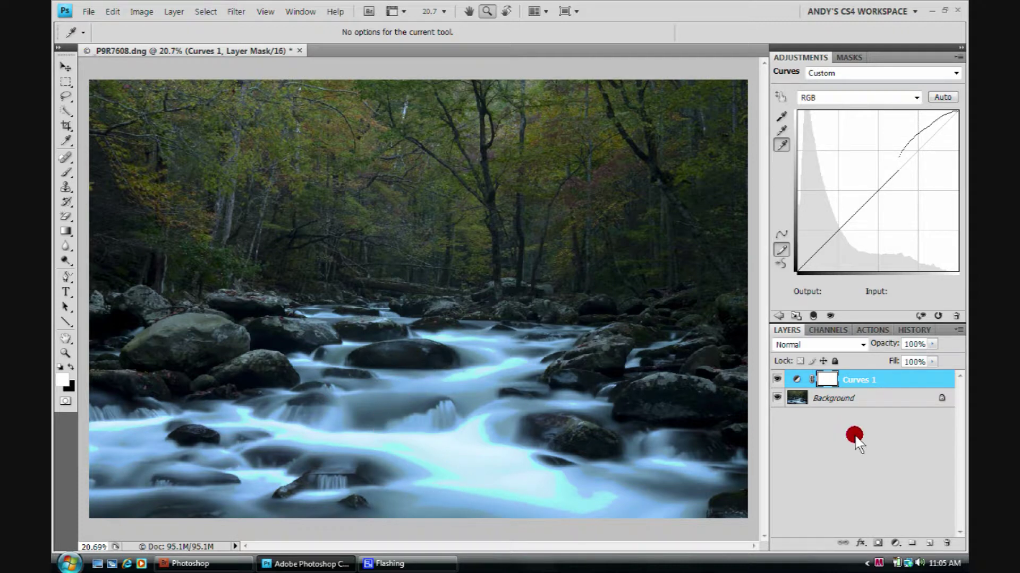
pyautogui.click(784, 264)
pyautogui.click(782, 260)
pyautogui.click(802, 246)
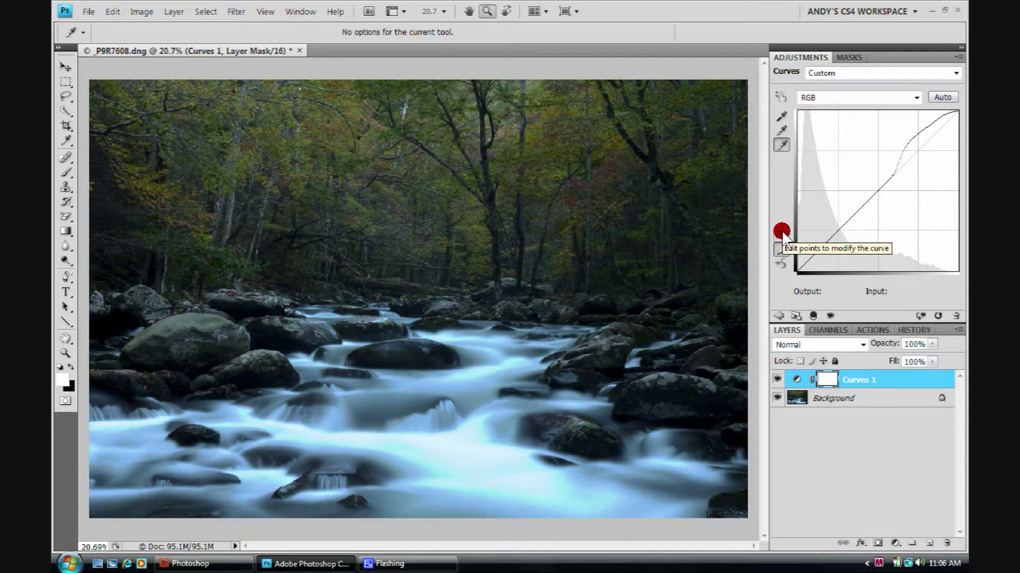
# Step: Convert the drawn curve to editable points and reposition its upper points, placing one at input 165, output 175
pyautogui.click(781, 231)
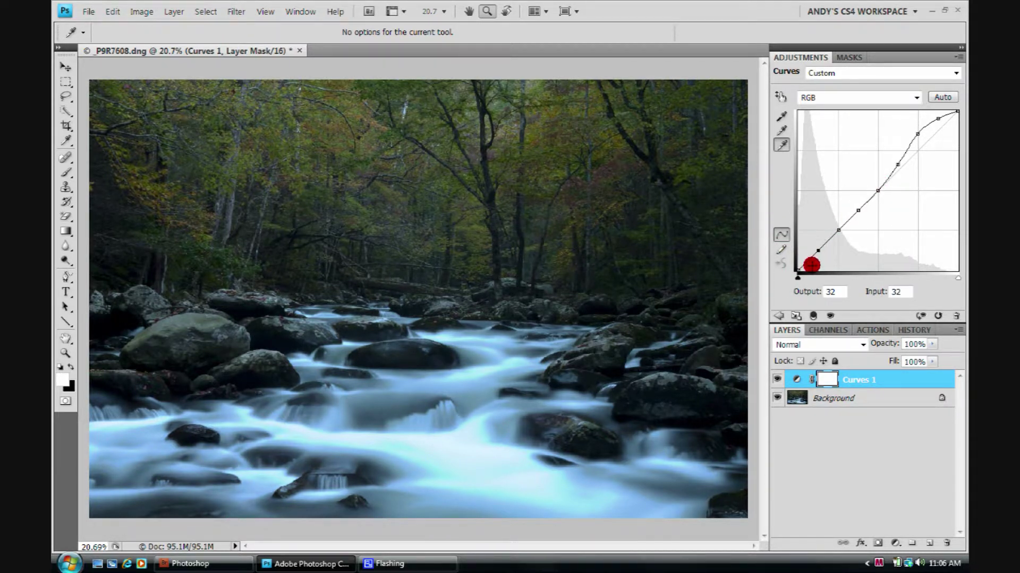
pyautogui.moveTo(897, 164); pyautogui.dragTo(922, 141)
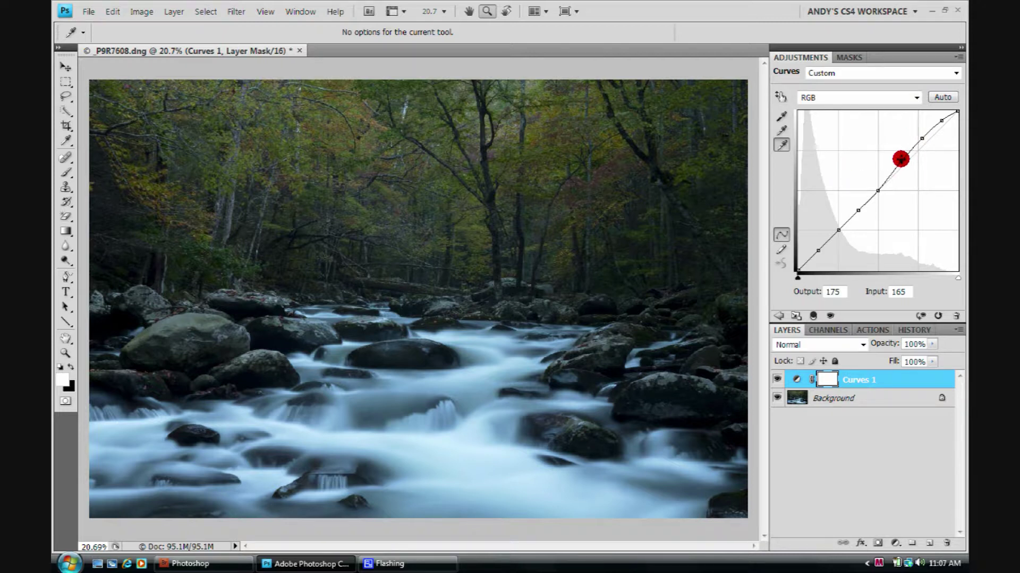
# Step: Reposition upper curve points to input 167, output 175 and input 199, output 210, and compare the photo with the Curves layer hidden and shown
pyautogui.click(902, 160)
pyautogui.click(923, 139)
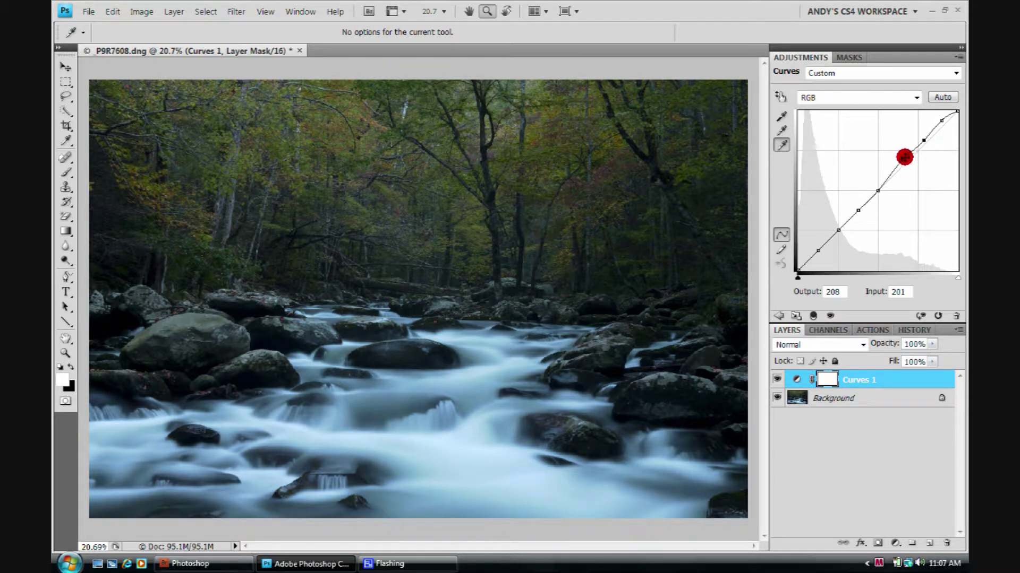
pyautogui.moveTo(903, 157); pyautogui.dragTo(903, 158)
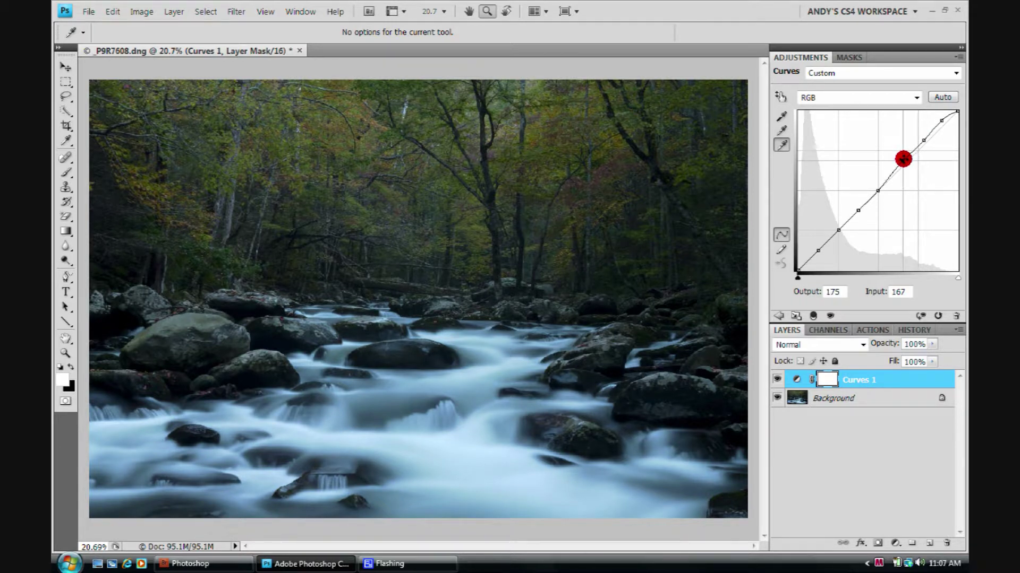
pyautogui.click(941, 120)
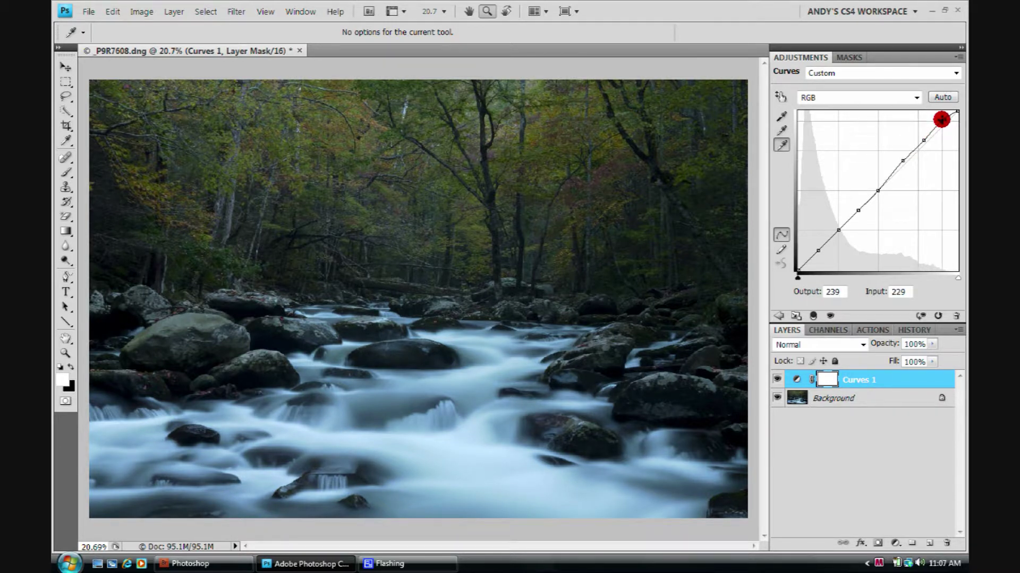
pyautogui.click(922, 141)
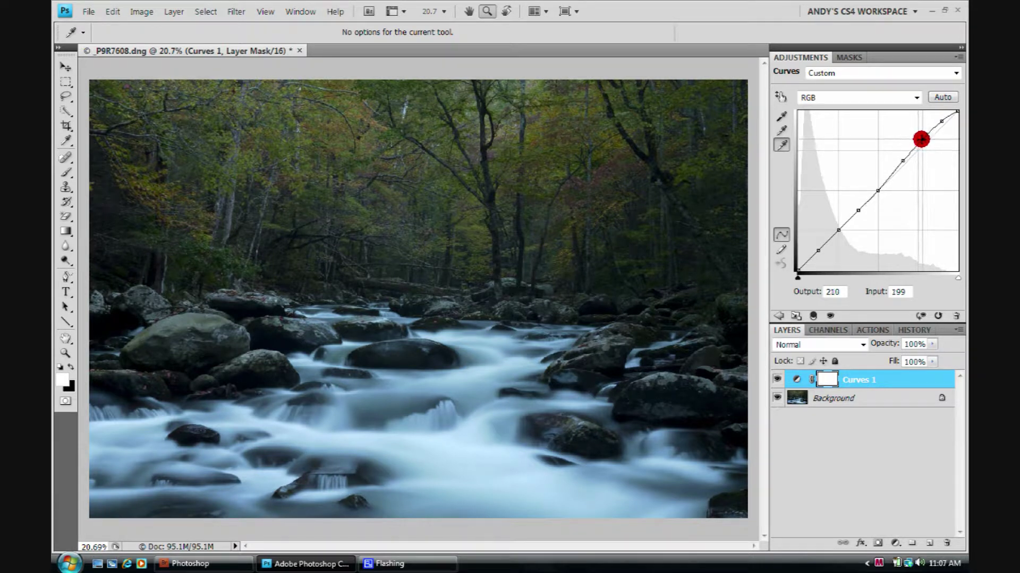
pyautogui.click(777, 379)
pyautogui.click(777, 378)
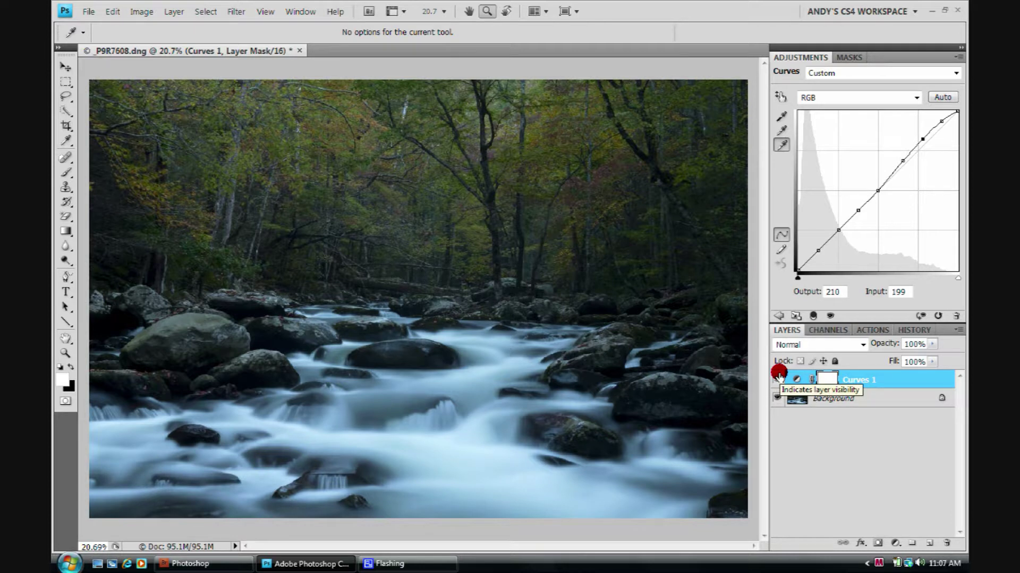
pyautogui.click(777, 379)
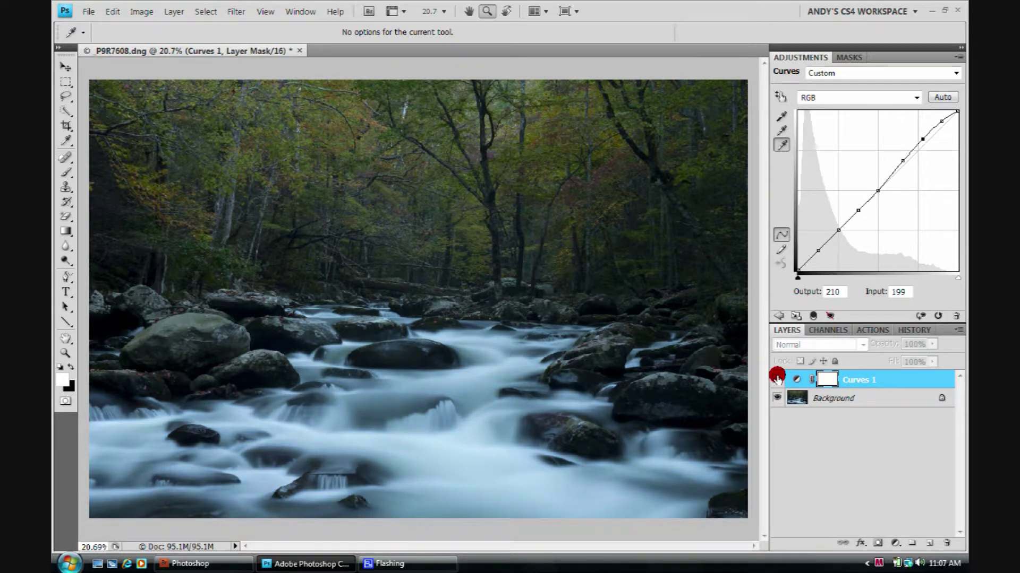
pyautogui.click(777, 379)
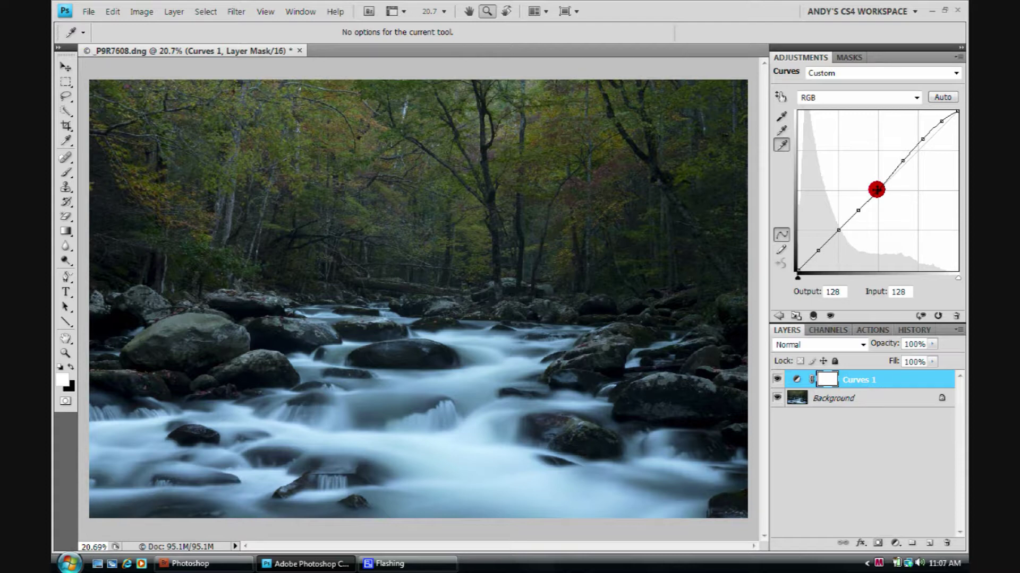
# Step: Remove the curve's center point at input 128 and the point just below it, and compare the photo with and without the Curves layer
pyautogui.moveTo(876, 190); pyautogui.dragTo(847, 185)
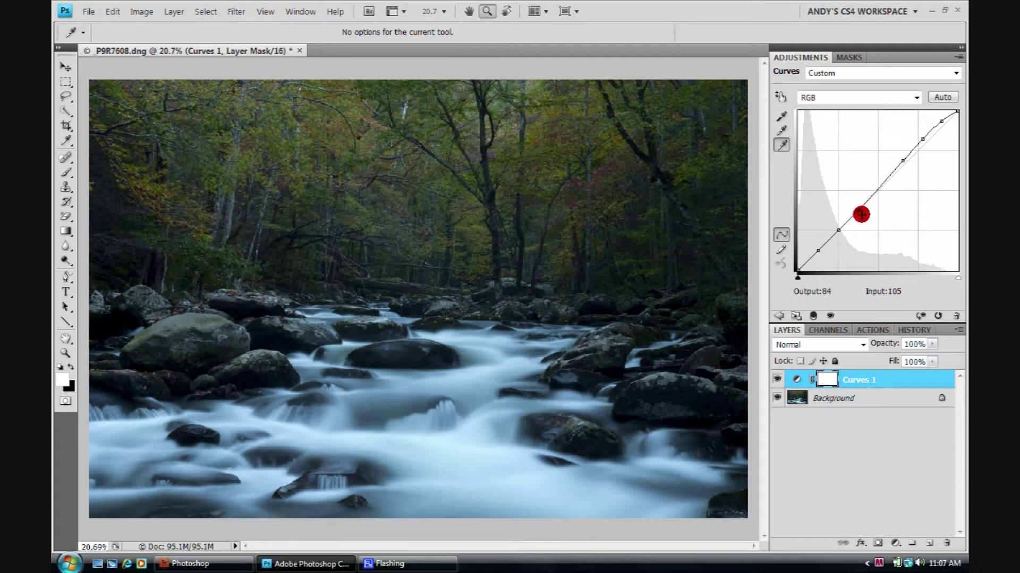
pyautogui.moveTo(858, 209); pyautogui.dragTo(780, 200)
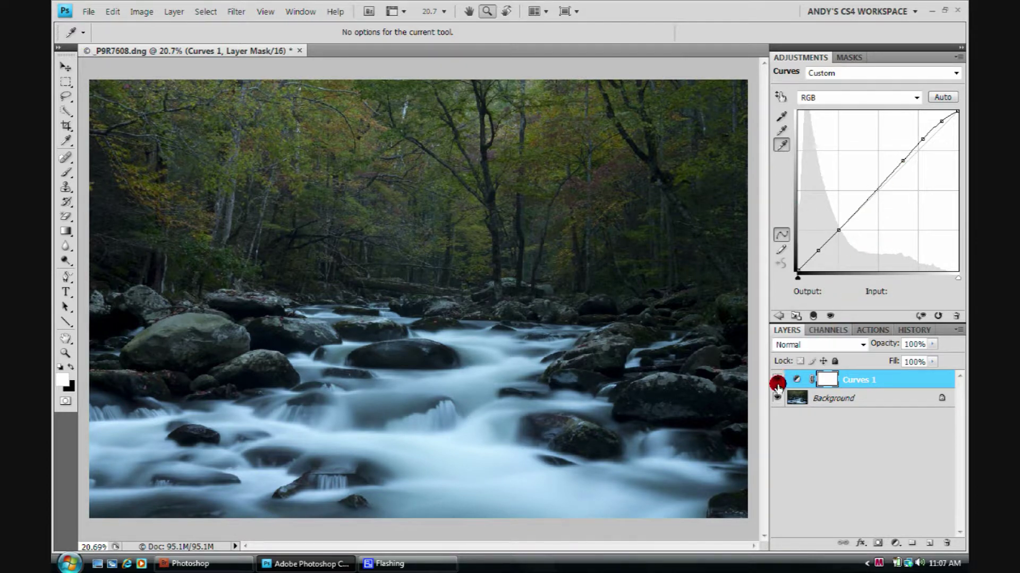
pyautogui.click(775, 378)
pyautogui.click(775, 378)
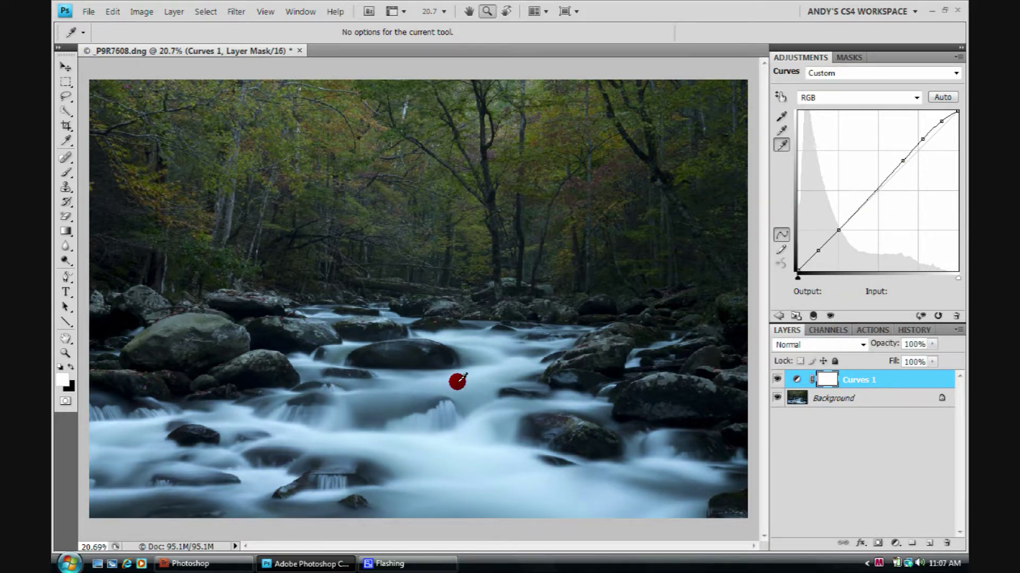
pyautogui.click(776, 377)
pyautogui.click(775, 377)
# Step: Save the current curve as a preset named "lighten mids & highs" in the Curves folder
pyautogui.click(960, 57)
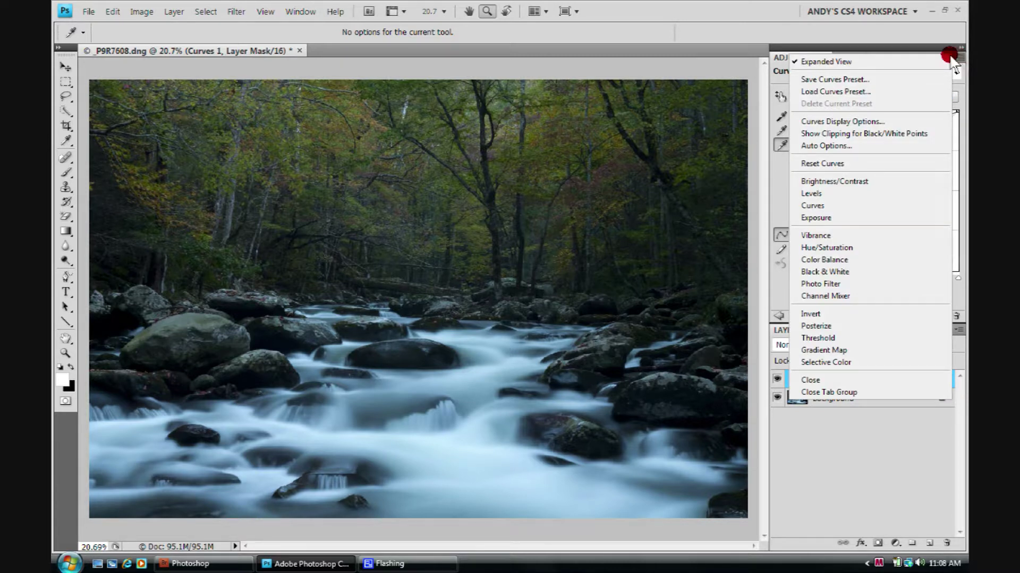
pyautogui.click(846, 79)
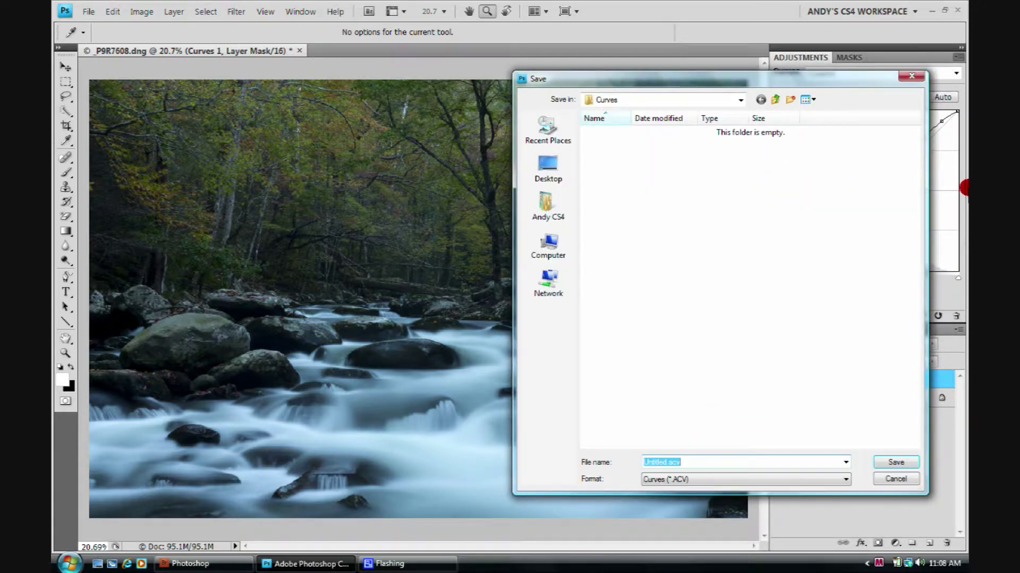
pyautogui.write('lighten mids & highs')
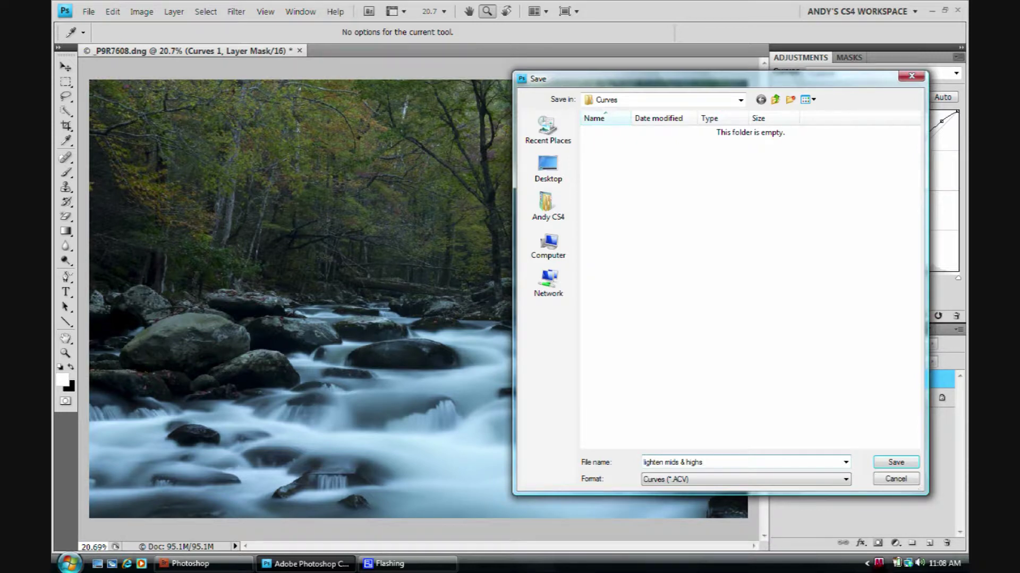
pyautogui.click(896, 462)
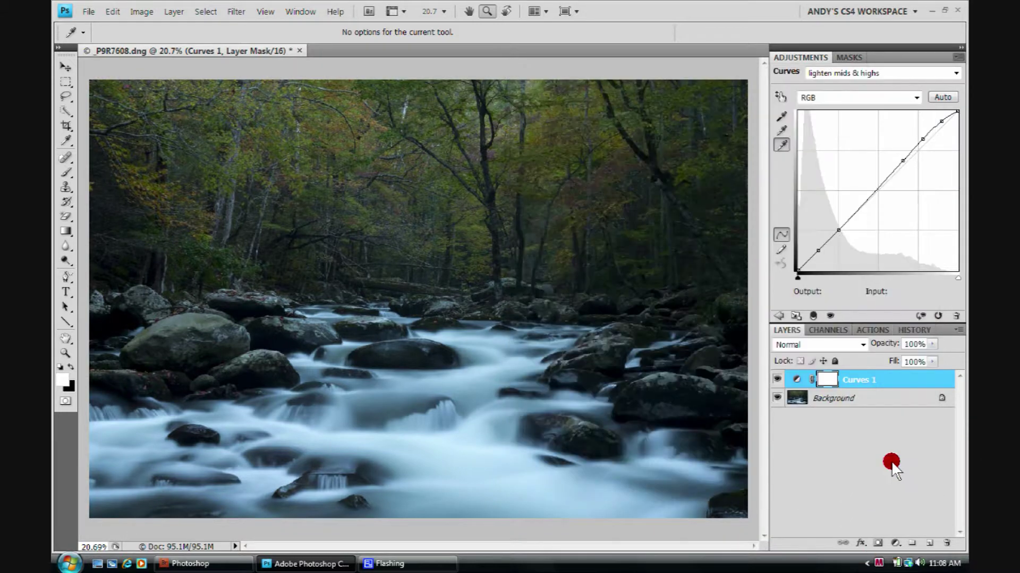
# Step: Reset the curve to Default and load the saved preset file "lighten mids & highs.acv"
pyautogui.click(937, 316)
pyautogui.click(958, 57)
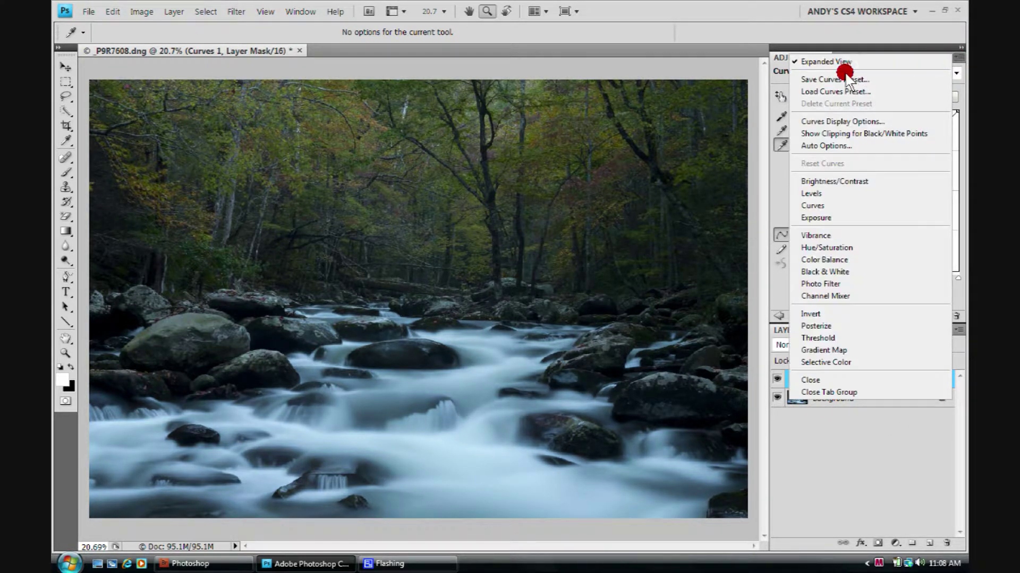
pyautogui.click(832, 91)
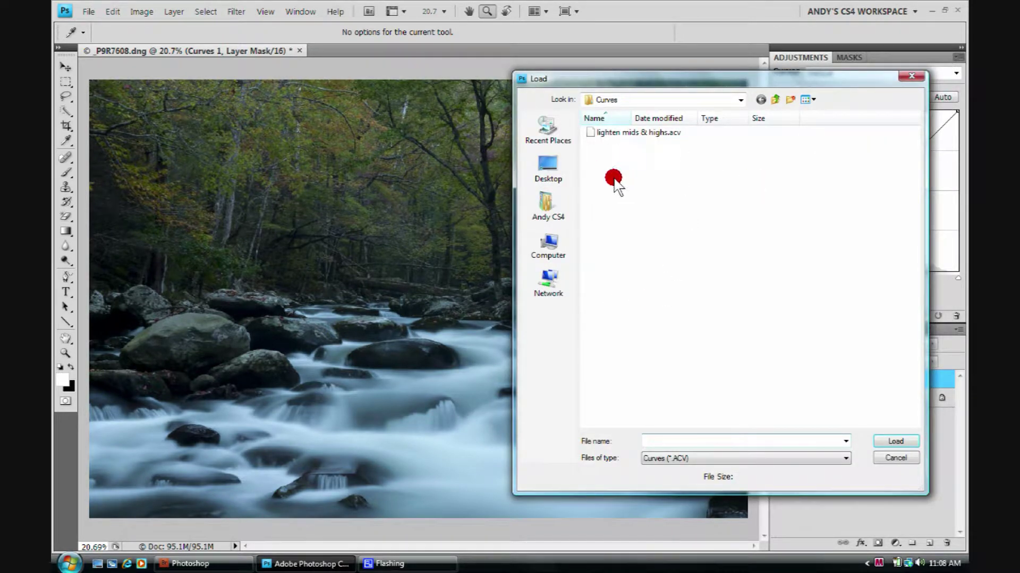
pyautogui.click(644, 133)
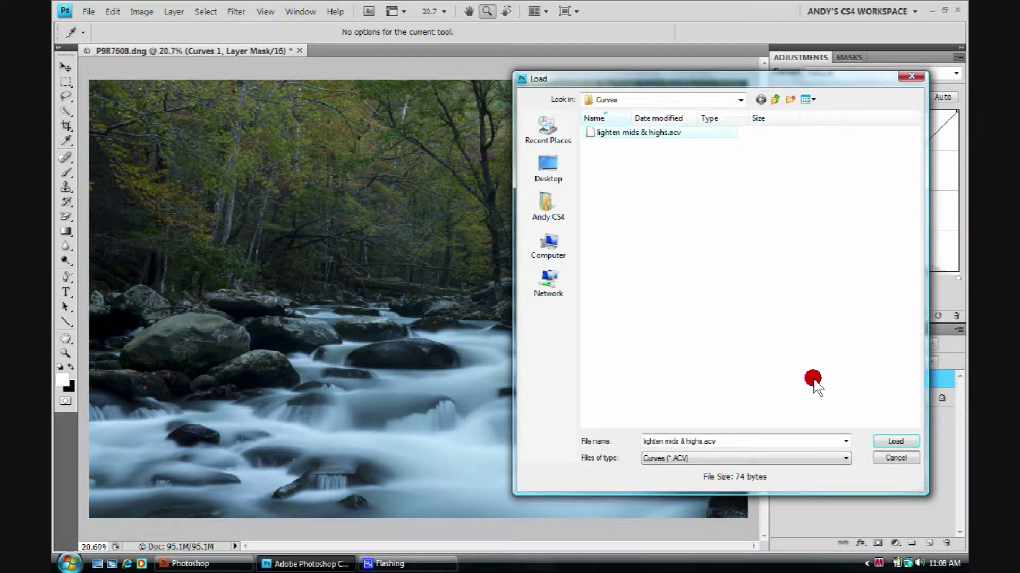
pyautogui.click(895, 443)
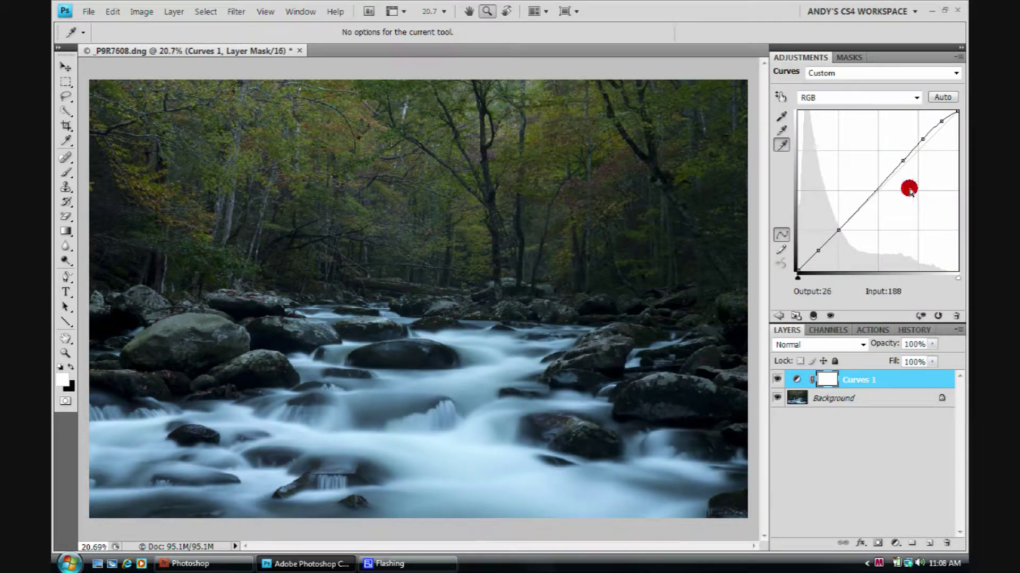
# Step: Reset the curve to Default again and apply "lighten mids & highs" from the available presets
pyautogui.click(935, 316)
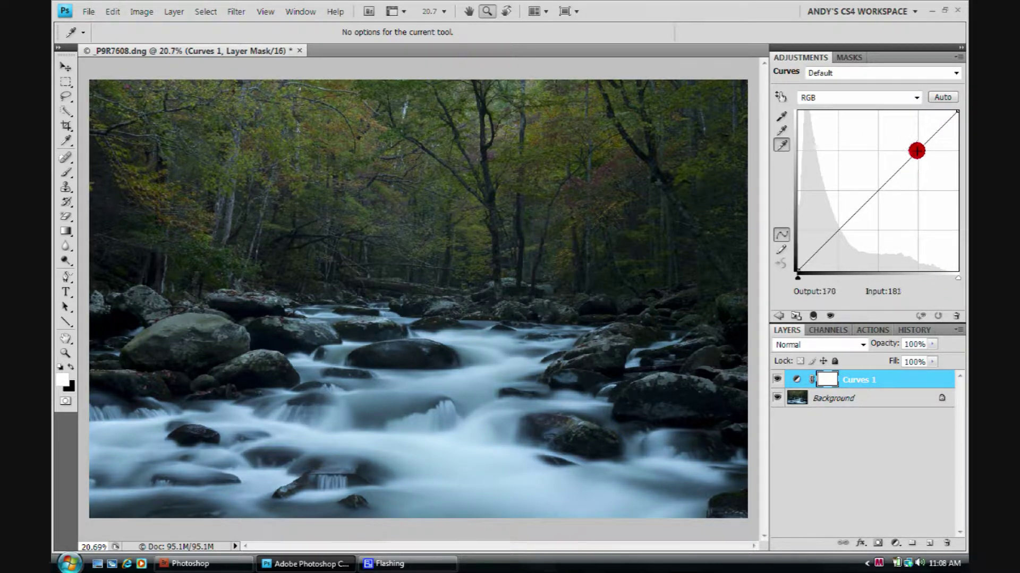
pyautogui.press('z')
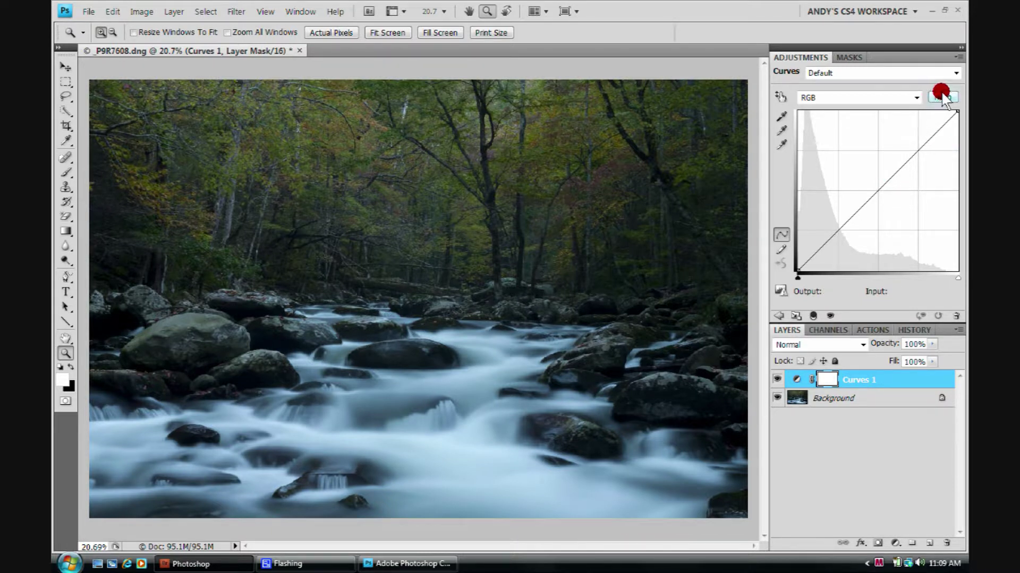
pyautogui.moveTo(954, 70); pyautogui.dragTo(867, 233)
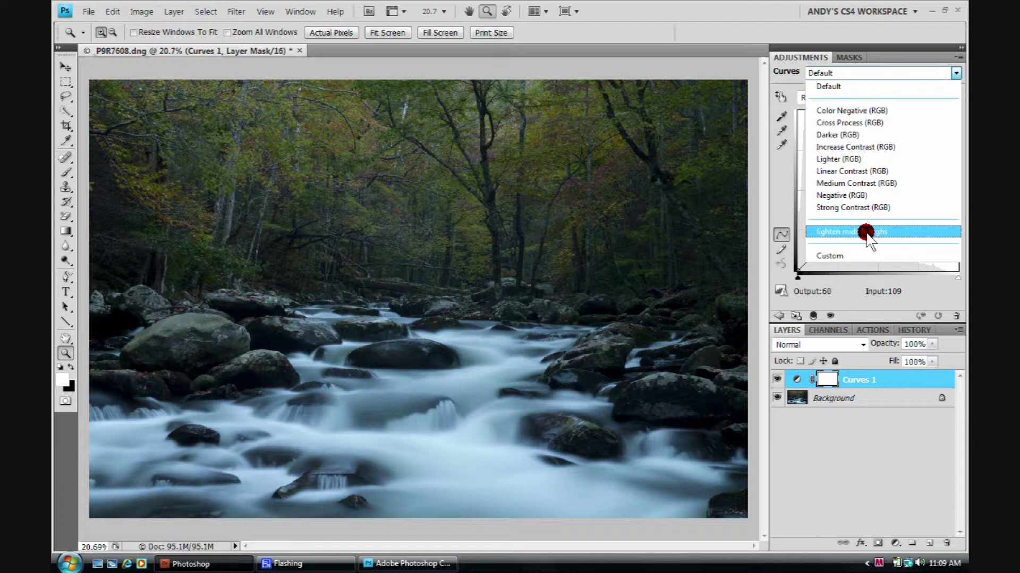
pyautogui.moveTo(866, 234); pyautogui.dragTo(865, 232)
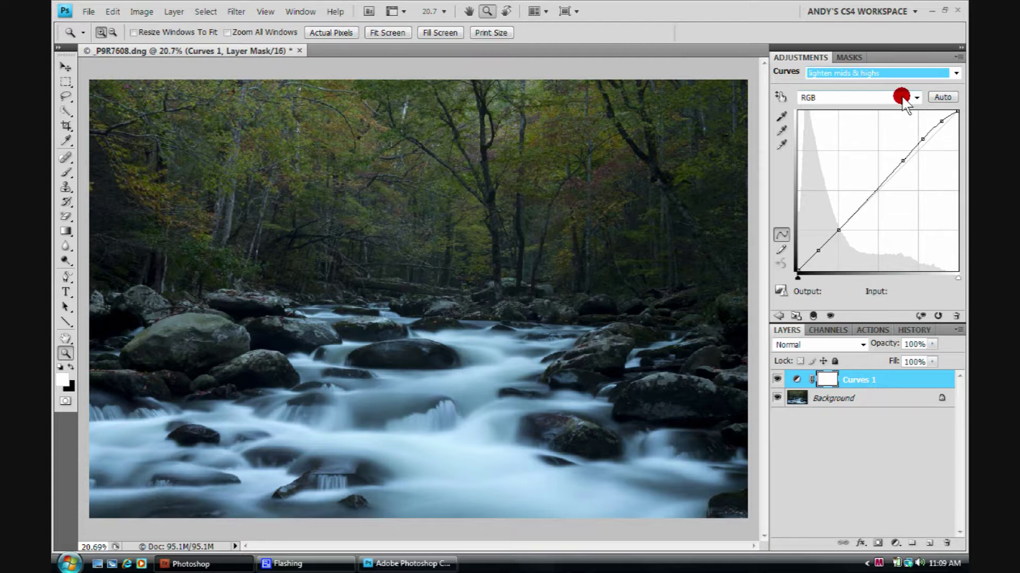
# Step: Delete the "lighten mids & highs" preset, and check the Curves preset folder for it without loading anything
pyautogui.click(955, 73)
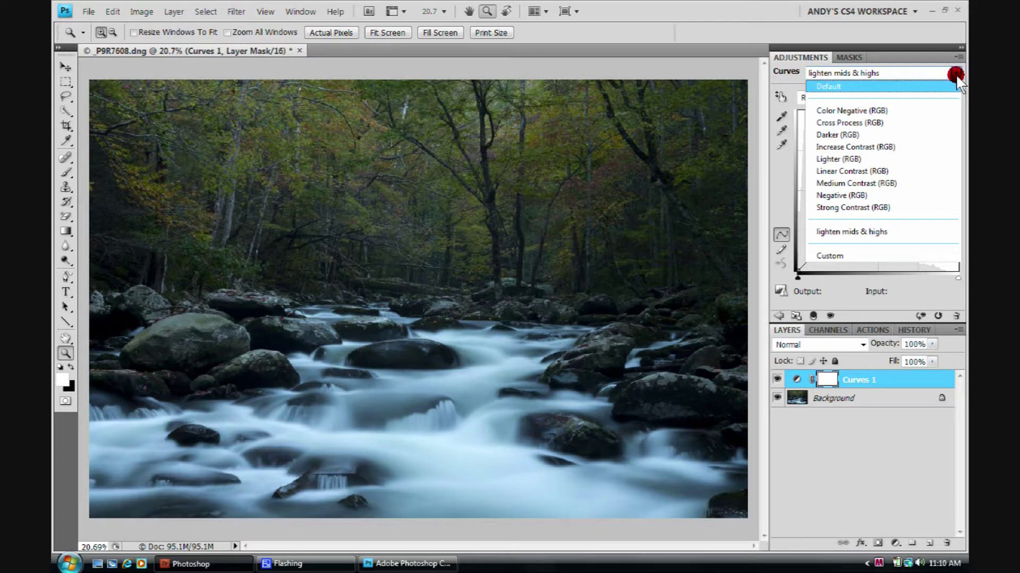
pyautogui.click(959, 54)
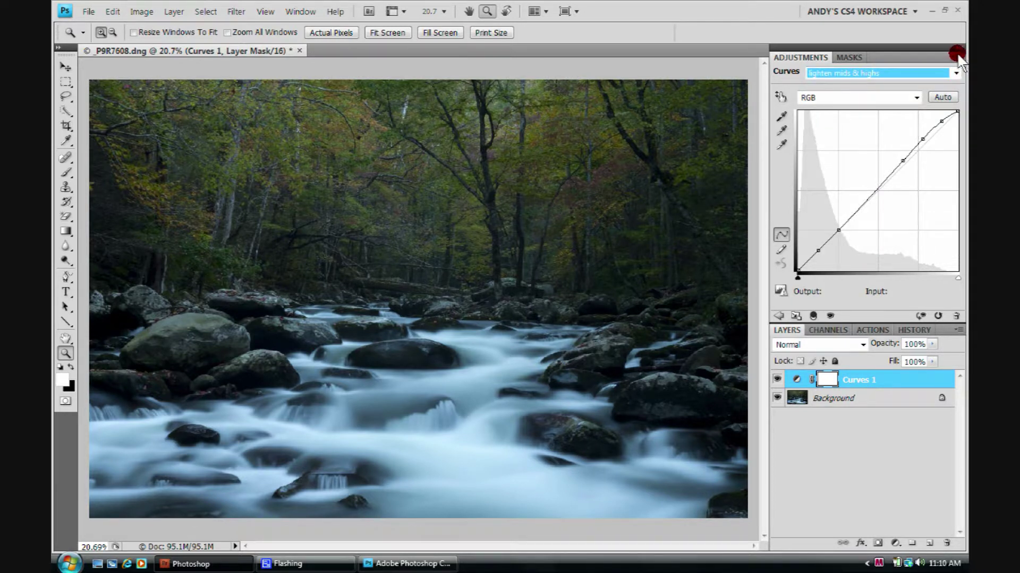
pyautogui.click(956, 55)
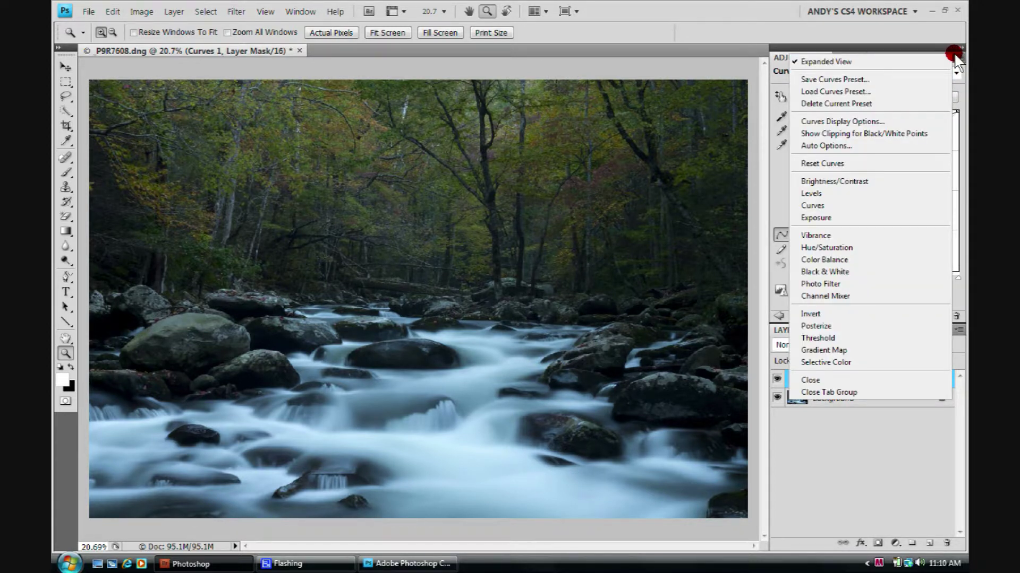
pyautogui.click(876, 103)
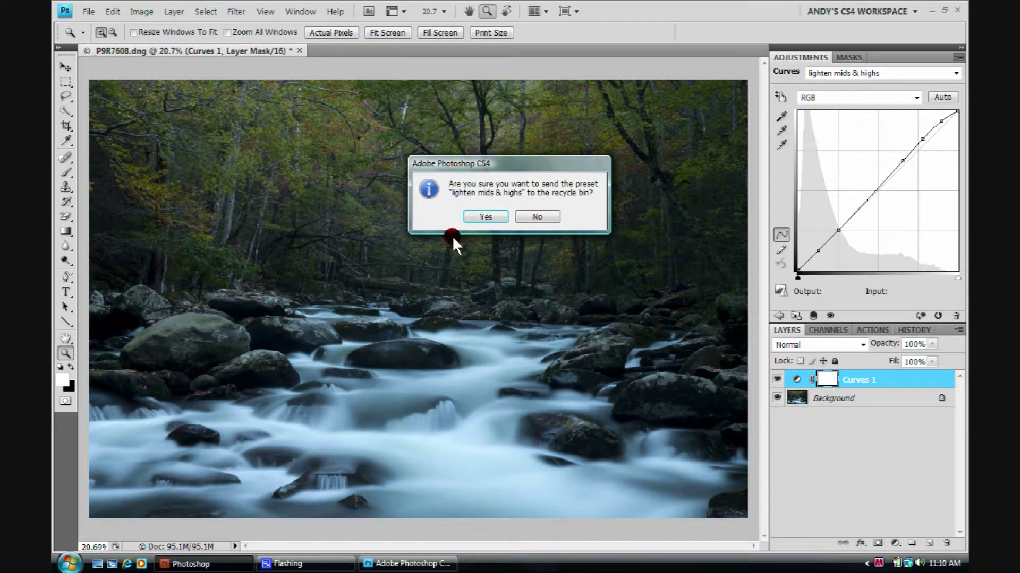
pyautogui.click(476, 220)
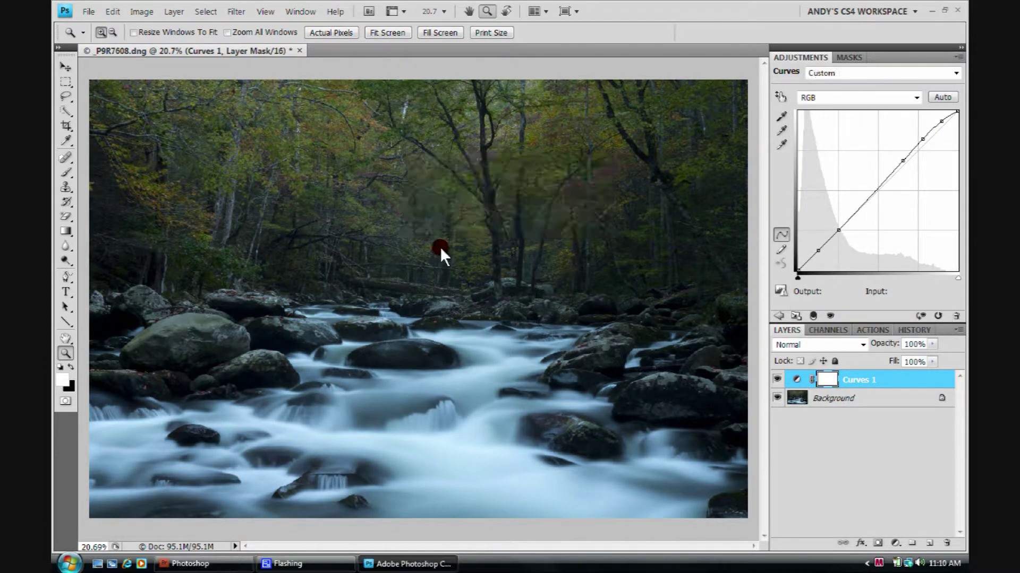
pyautogui.click(957, 56)
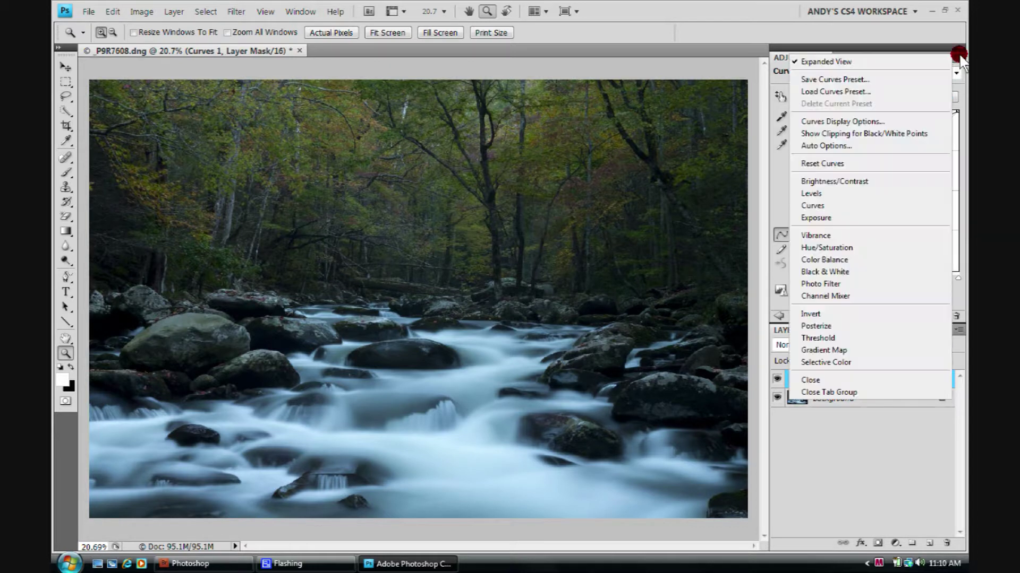
pyautogui.click(860, 92)
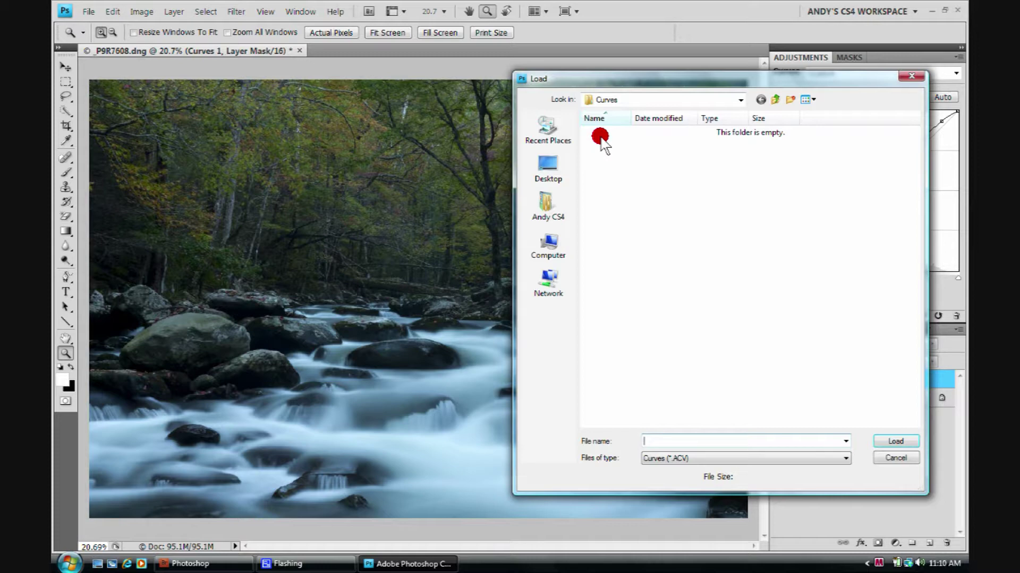
pyautogui.click(885, 458)
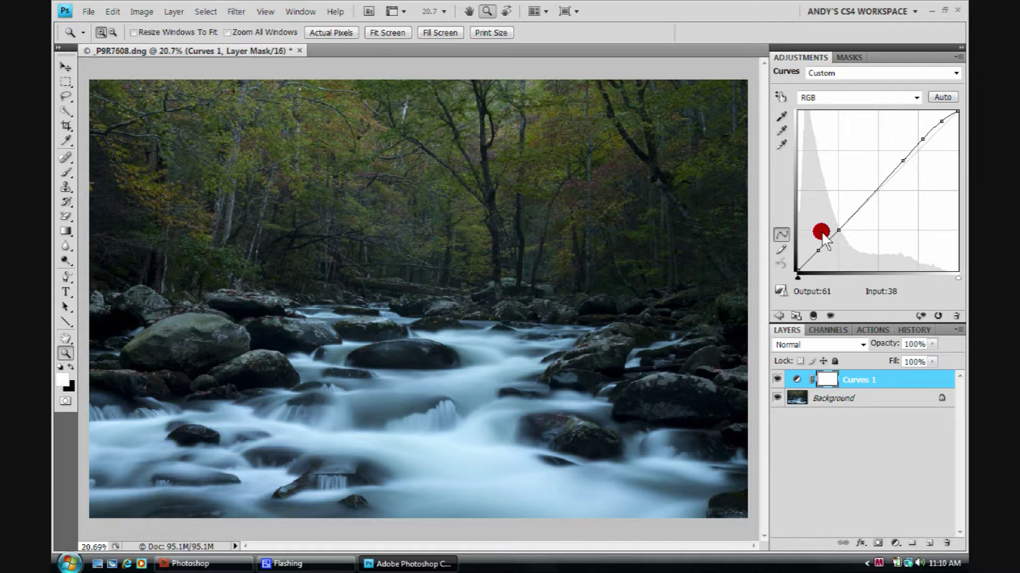
# Step: Reset the curve to Default and raise the bright water's tone to input 201, output 221 with the on-image adjustment tool
pyautogui.click(938, 313)
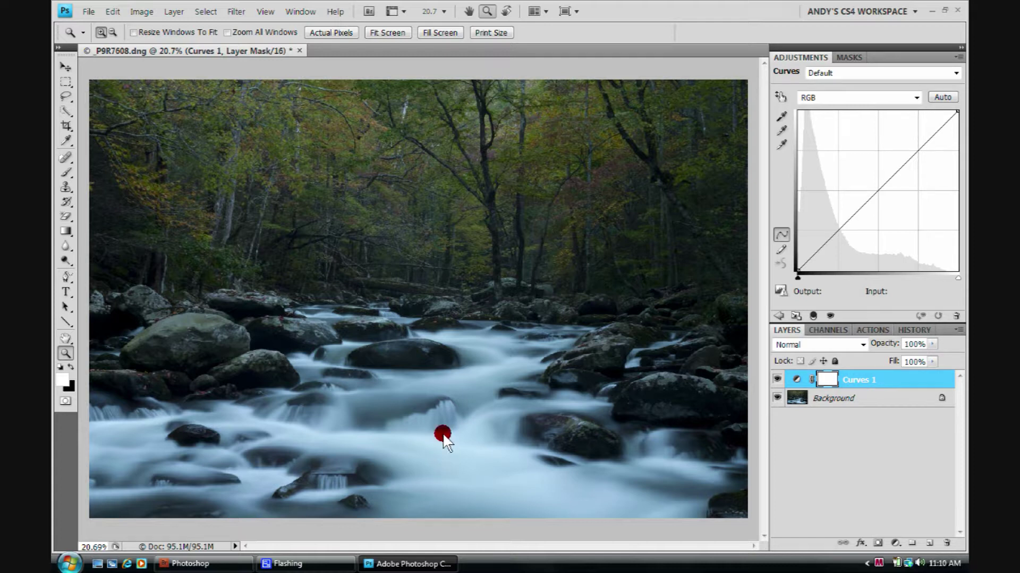
pyautogui.click(779, 96)
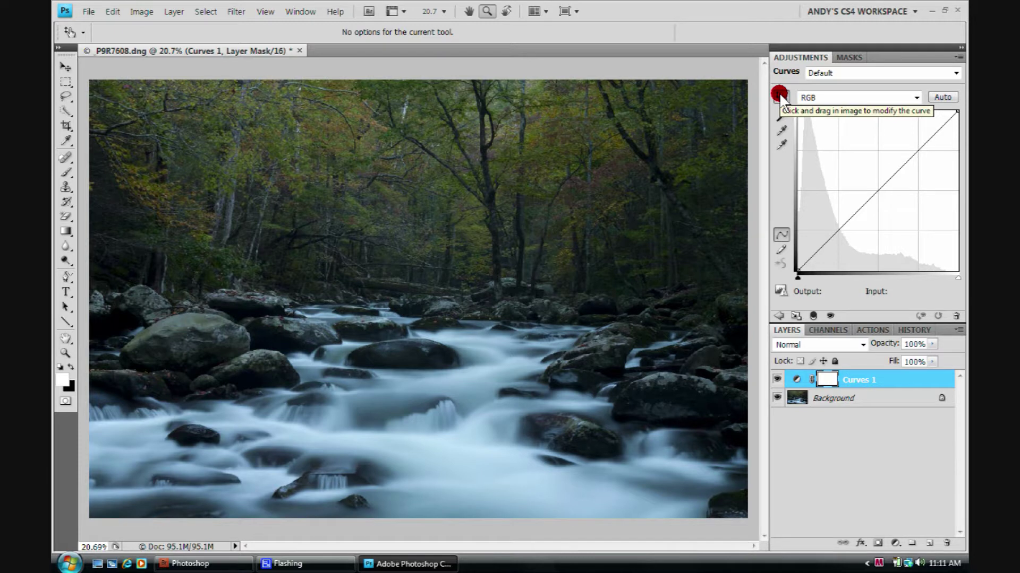
pyautogui.click(780, 95)
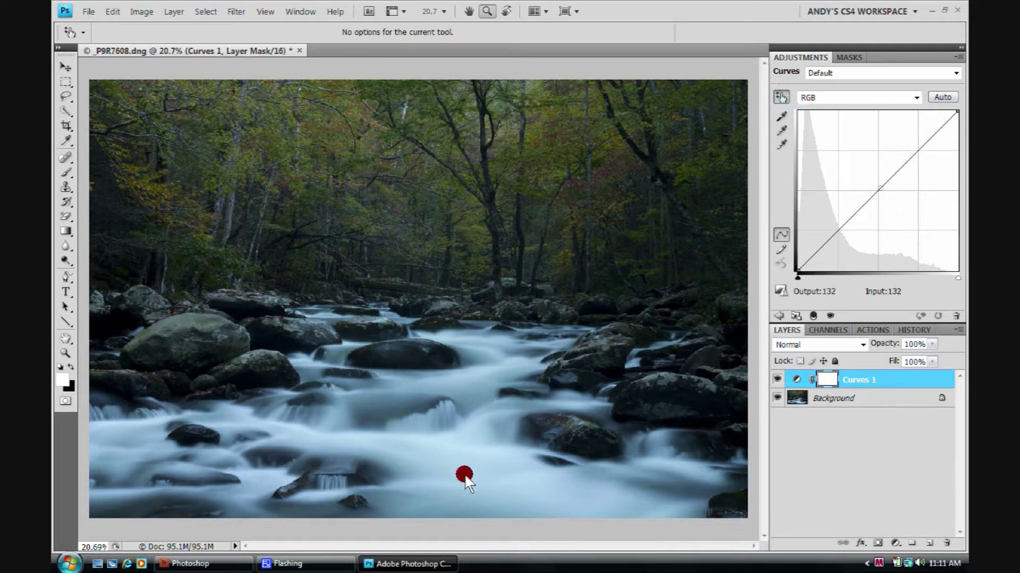
pyautogui.click(437, 440)
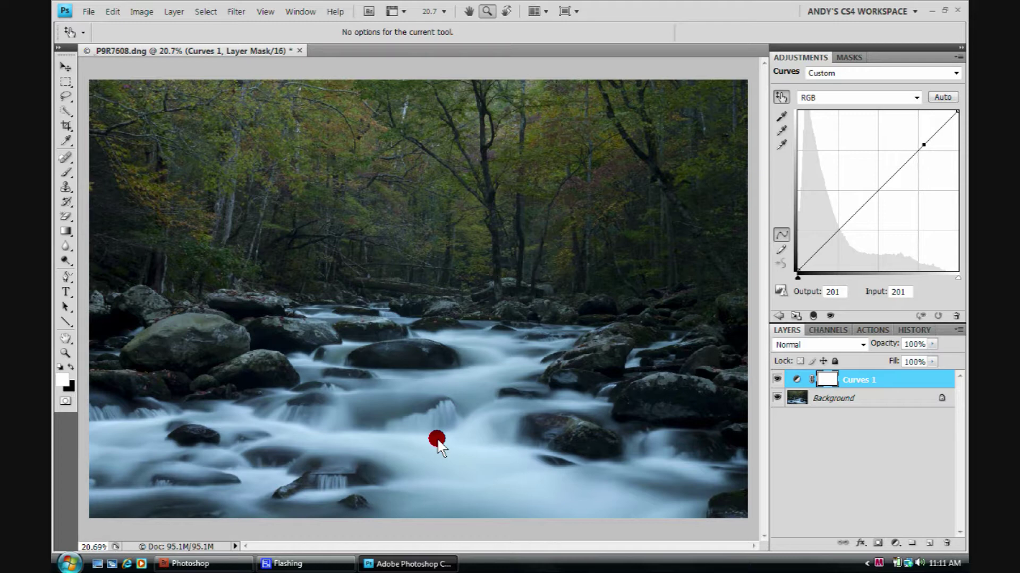
pyautogui.moveTo(438, 440); pyautogui.dragTo(439, 427)
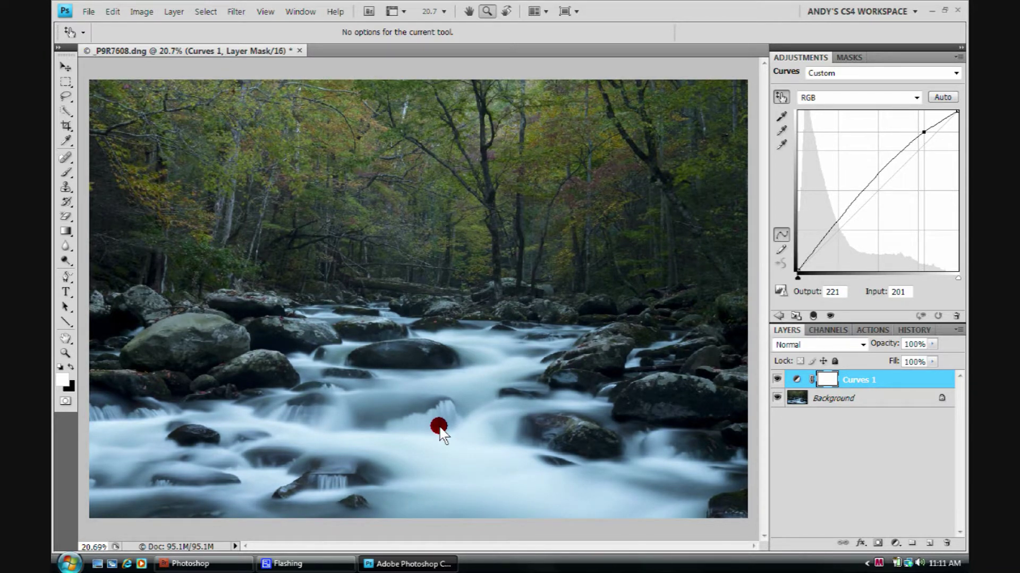
# Step: Remove the highlight point from the curve so that only its two end points are left
pyautogui.moveTo(439, 427); pyautogui.dragTo(440, 427)
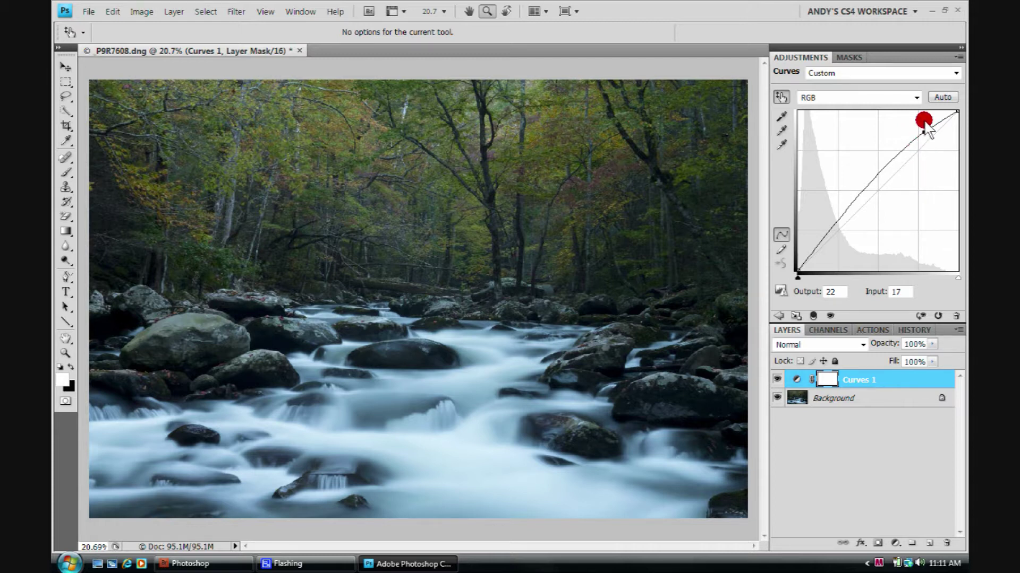
pyautogui.moveTo(924, 127); pyautogui.dragTo(723, 201)
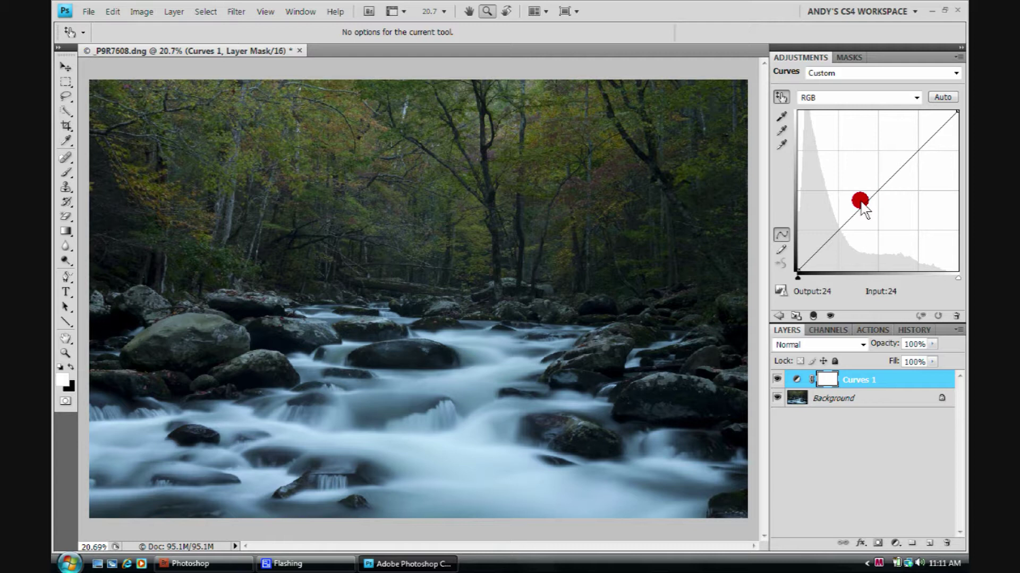
# Step: Add a point in the curve's upper tones, nudge it slightly up and to the left, and delete it
pyautogui.click(905, 161)
pyautogui.press('Up')
pyautogui.press('Up')
pyautogui.press('Up')
pyautogui.press('Left')
pyautogui.press('Left')
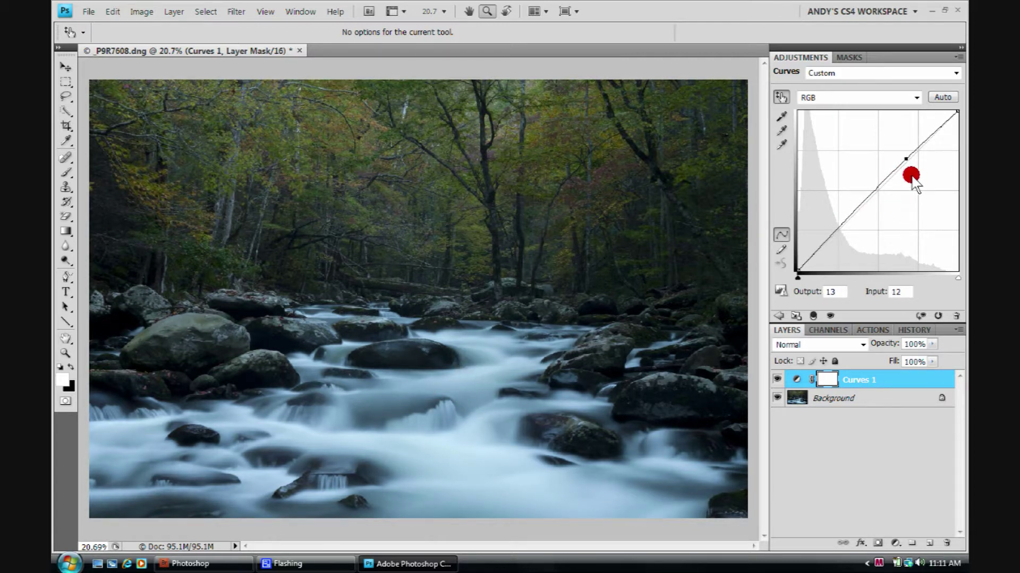
pyautogui.press('Delete')
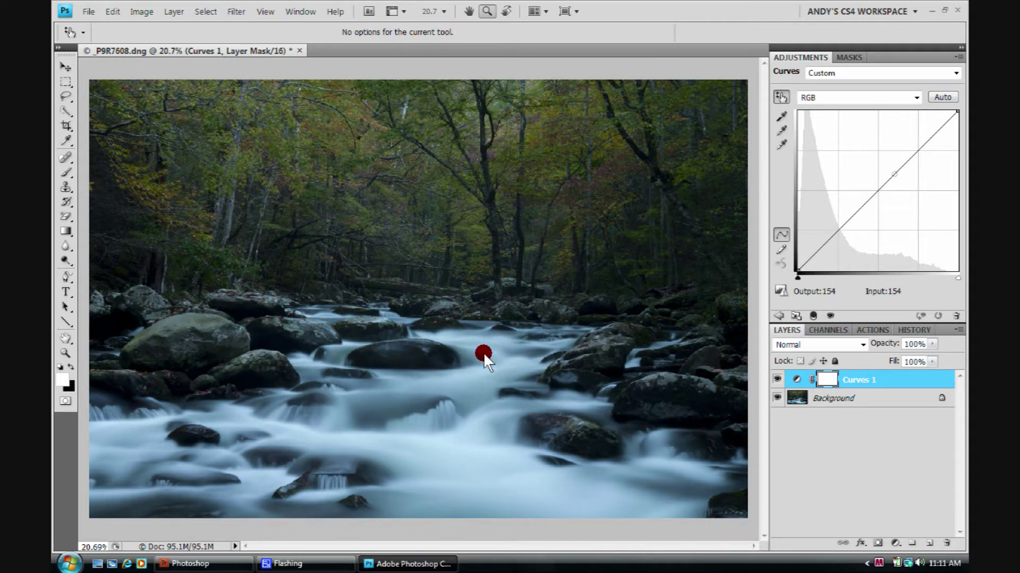
# Step: Raise the bright water's tone to input 196, output 206 with the on-image adjustment tool
pyautogui.click(450, 441)
pyautogui.moveTo(450, 443)
pyautogui.mouseDown()
pyautogui.moveTo(463, 455)
pyautogui.moveTo(456, 436)
pyautogui.mouseUp()
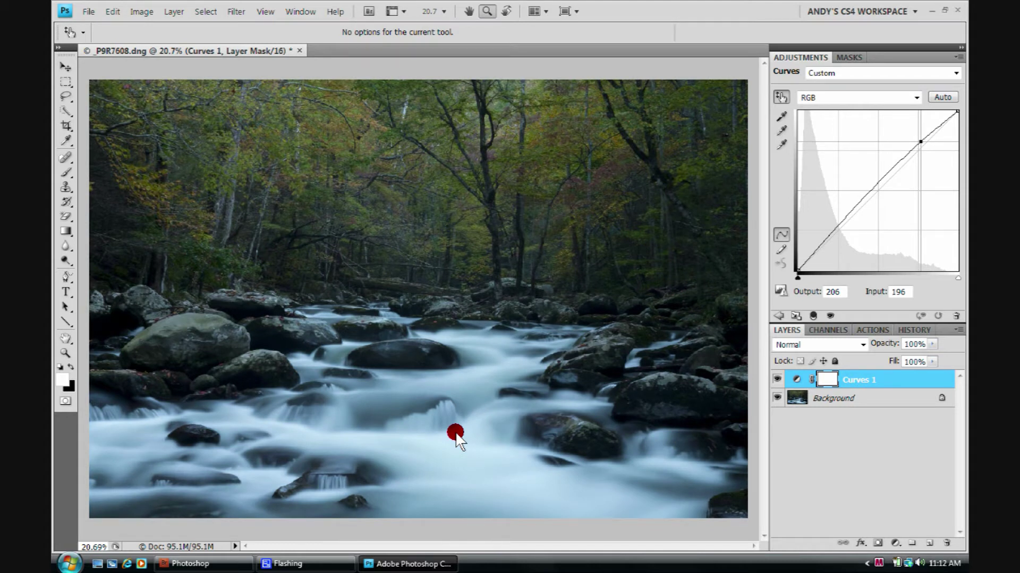
pyautogui.moveTo(455, 435); pyautogui.dragTo(455, 435)
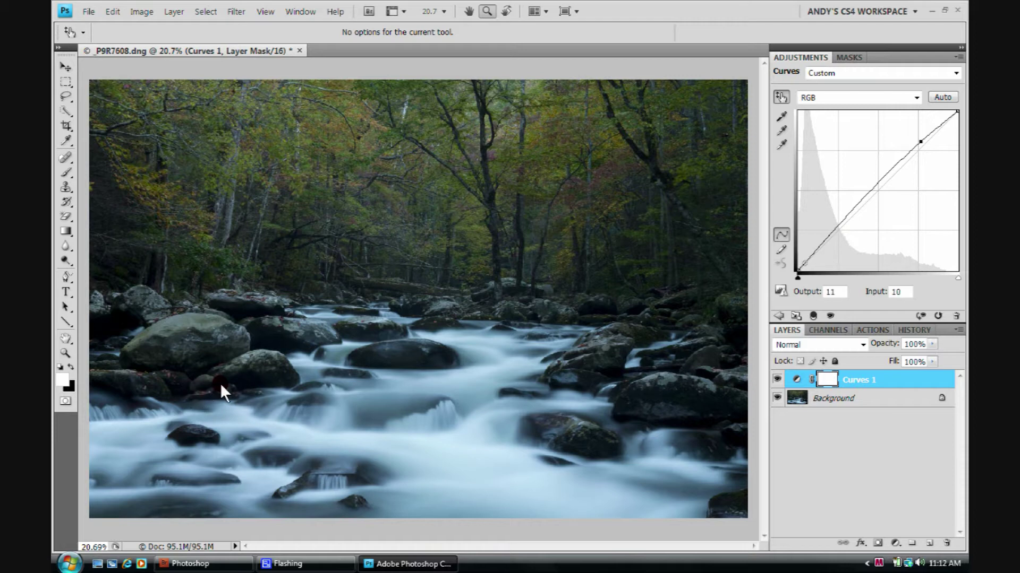
# Step: Darken the large mossy boulder's tone with the on-image adjustment tool, and remove the resulting shadow point from the curve
pyautogui.click(203, 317)
pyautogui.moveTo(203, 318); pyautogui.dragTo(203, 329)
pyautogui.click(547, 444)
pyautogui.click(778, 378)
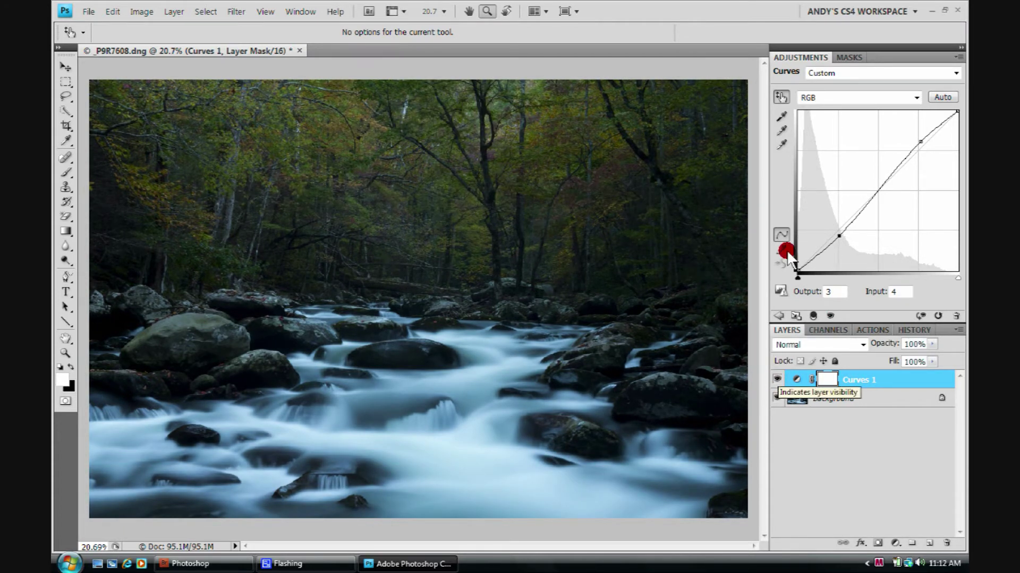
pyautogui.moveTo(839, 236); pyautogui.dragTo(769, 198)
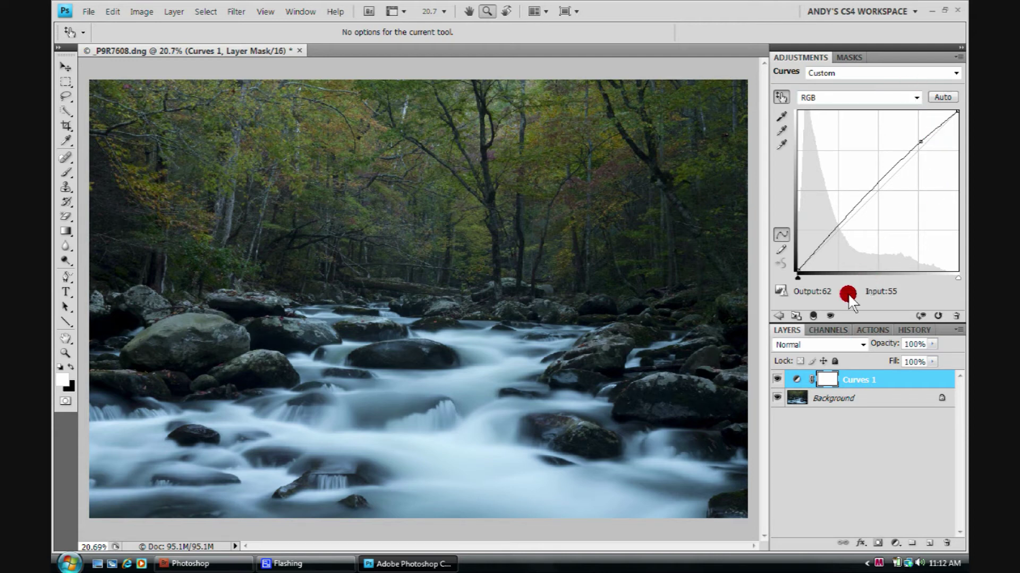
# Step: Toggle the visibility of the Curves 1 layer to compare the photo with and without the adjustment
pyautogui.click(777, 377)
pyautogui.click(776, 377)
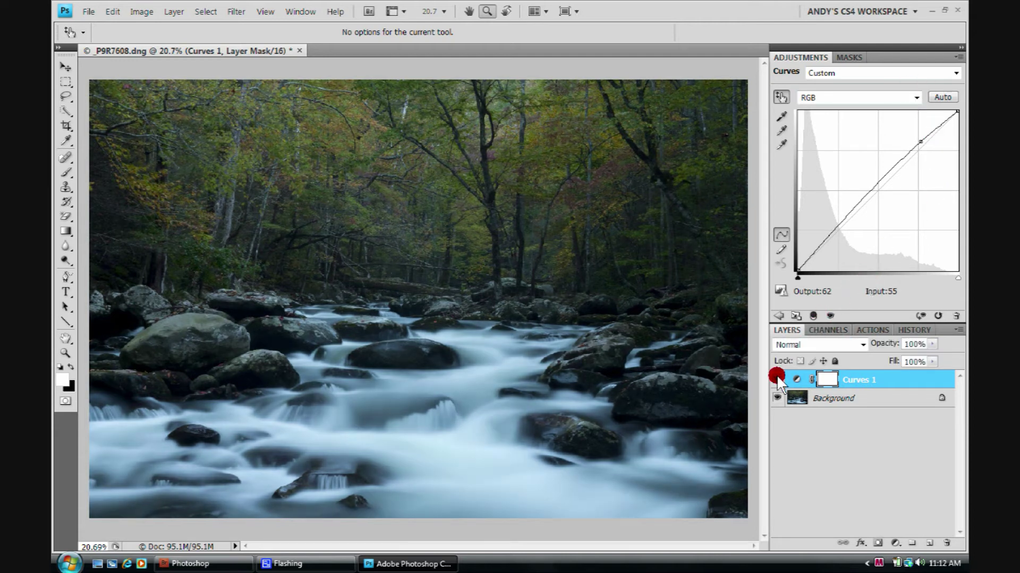